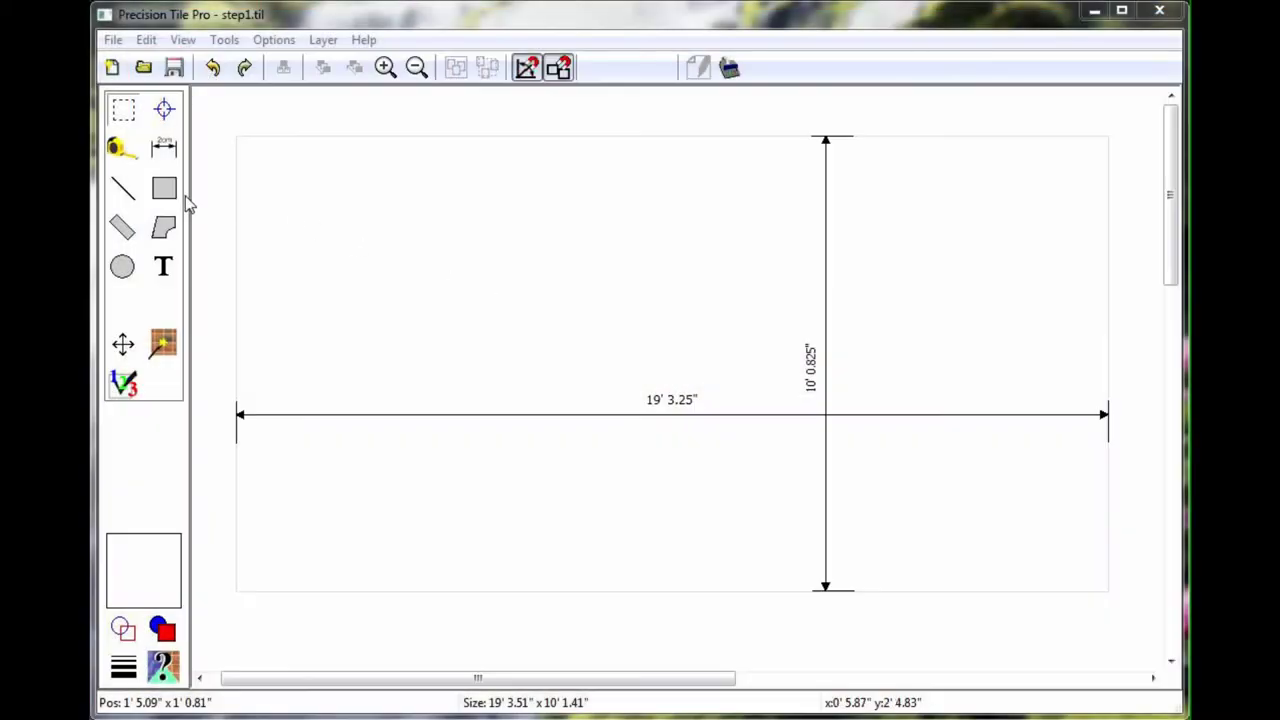
# Draw the room outline as a rectangle about 19' 3.25" wide by 10' 0.8" high, following the dimension lines
pyautogui.click(164, 190)
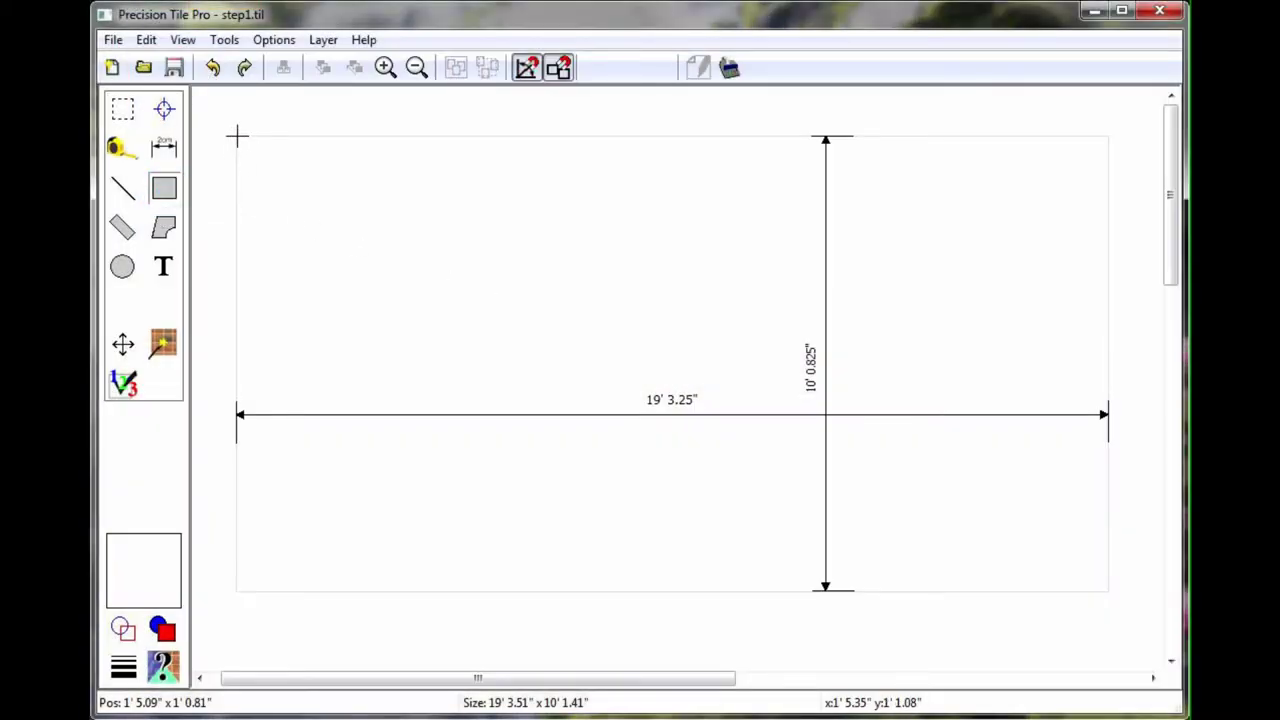
pyautogui.moveTo(237, 136)
pyautogui.mouseDown()
pyautogui.moveTo(460, 266)
pyautogui.moveTo(714, 463)
pyautogui.moveTo(985, 536)
pyautogui.moveTo(1107, 593)
pyautogui.mouseUp()
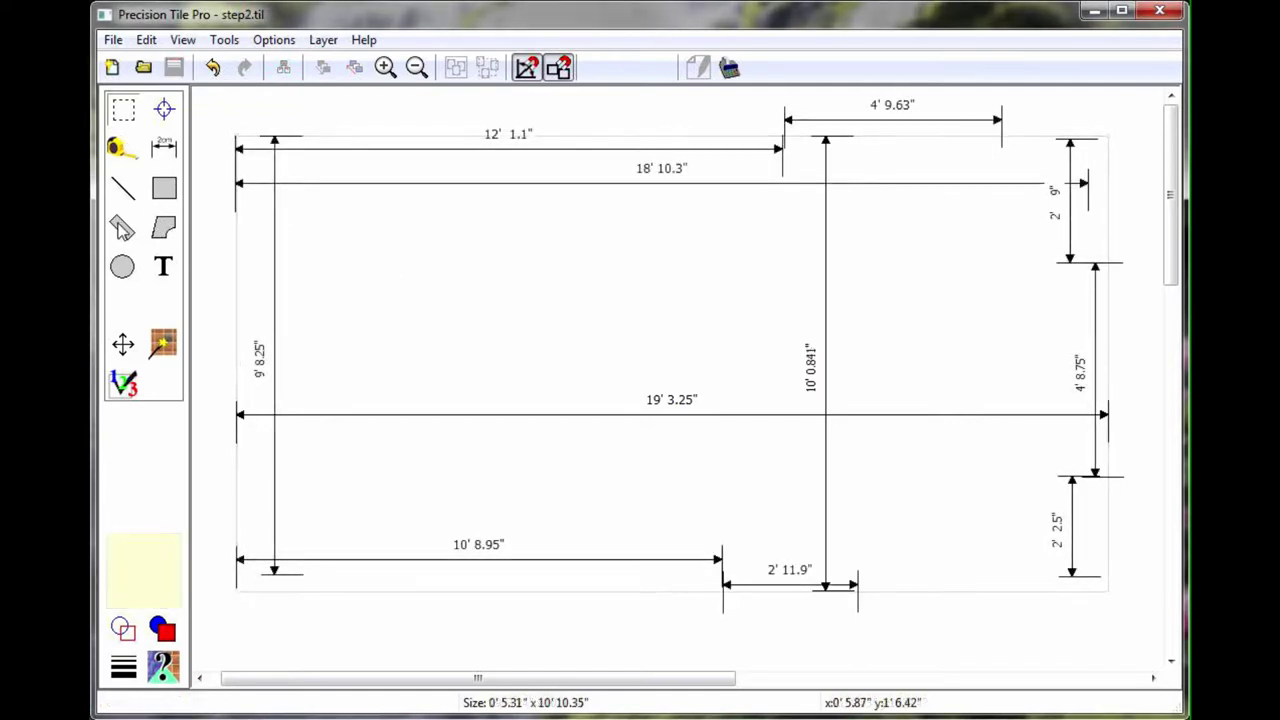
# Draw the full-height left wall, the lower wall to the end of the 10' 8.95" dimension, and the upper wall to the 12' 1.1" mark
pyautogui.click(122, 228)
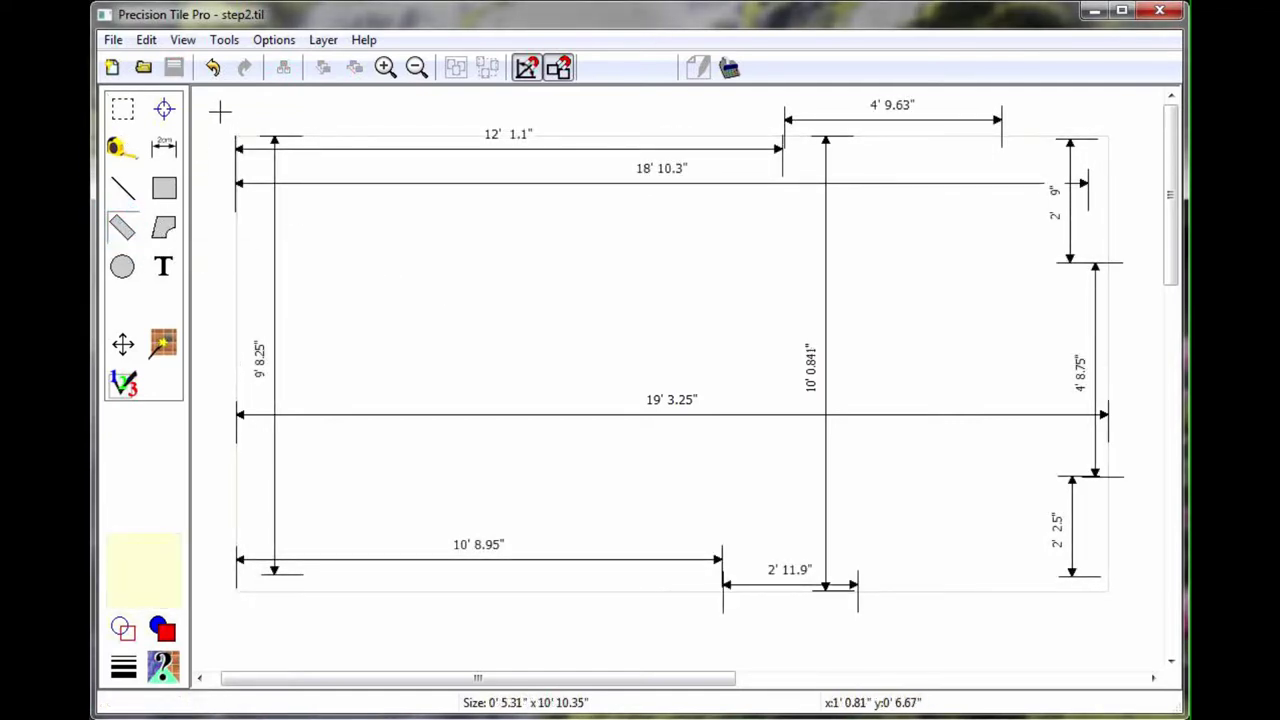
pyautogui.moveTo(220, 111); pyautogui.dragTo(222, 601)
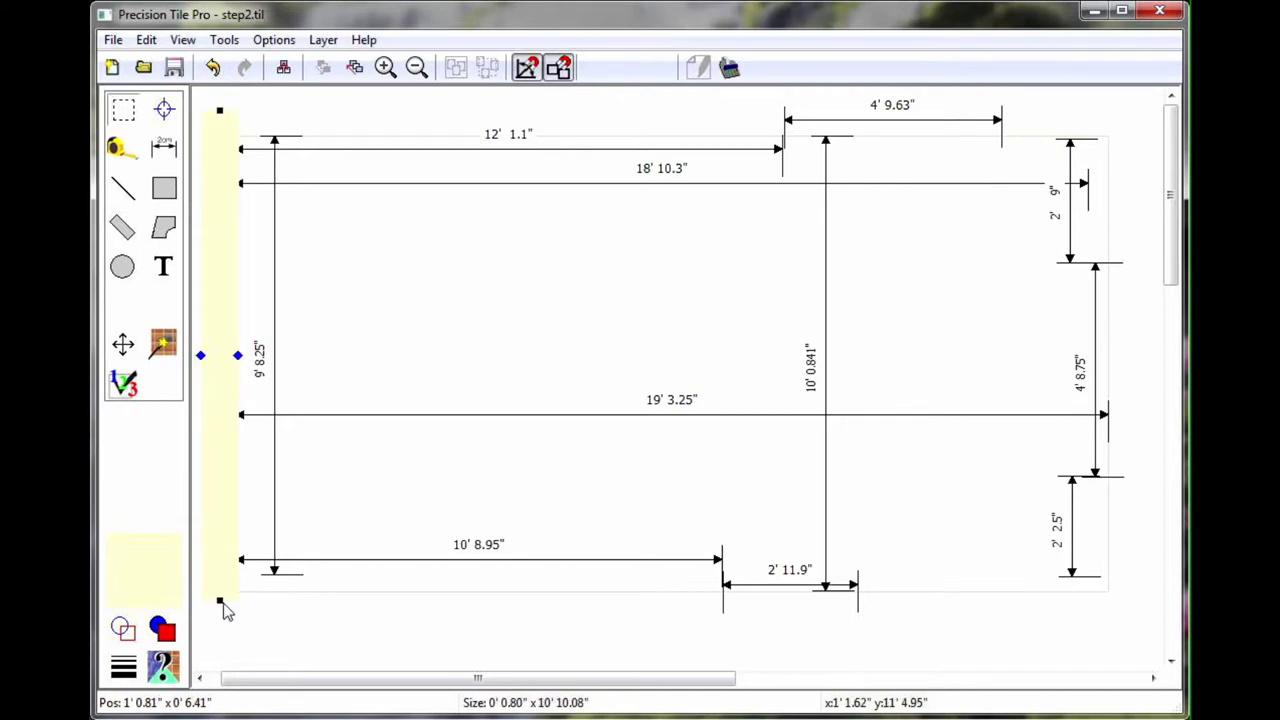
pyautogui.click(120, 228)
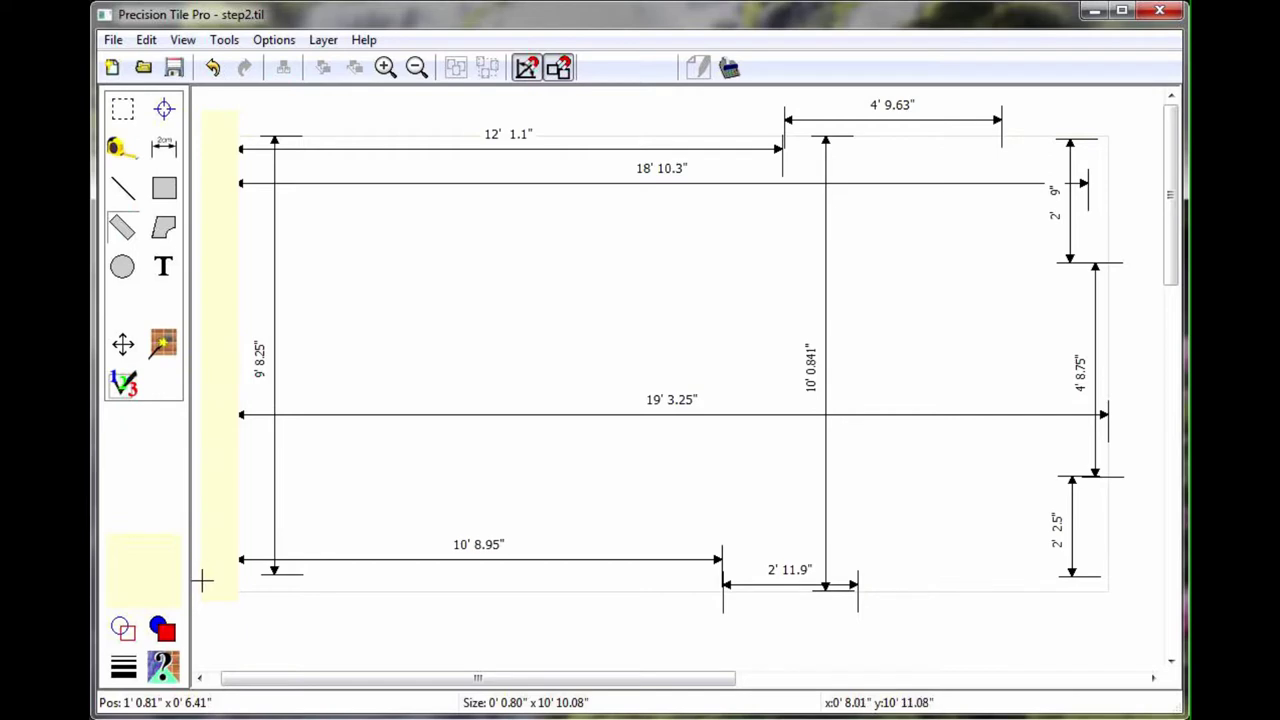
pyautogui.moveTo(202, 580); pyautogui.dragTo(726, 592)
pyautogui.click(122, 228)
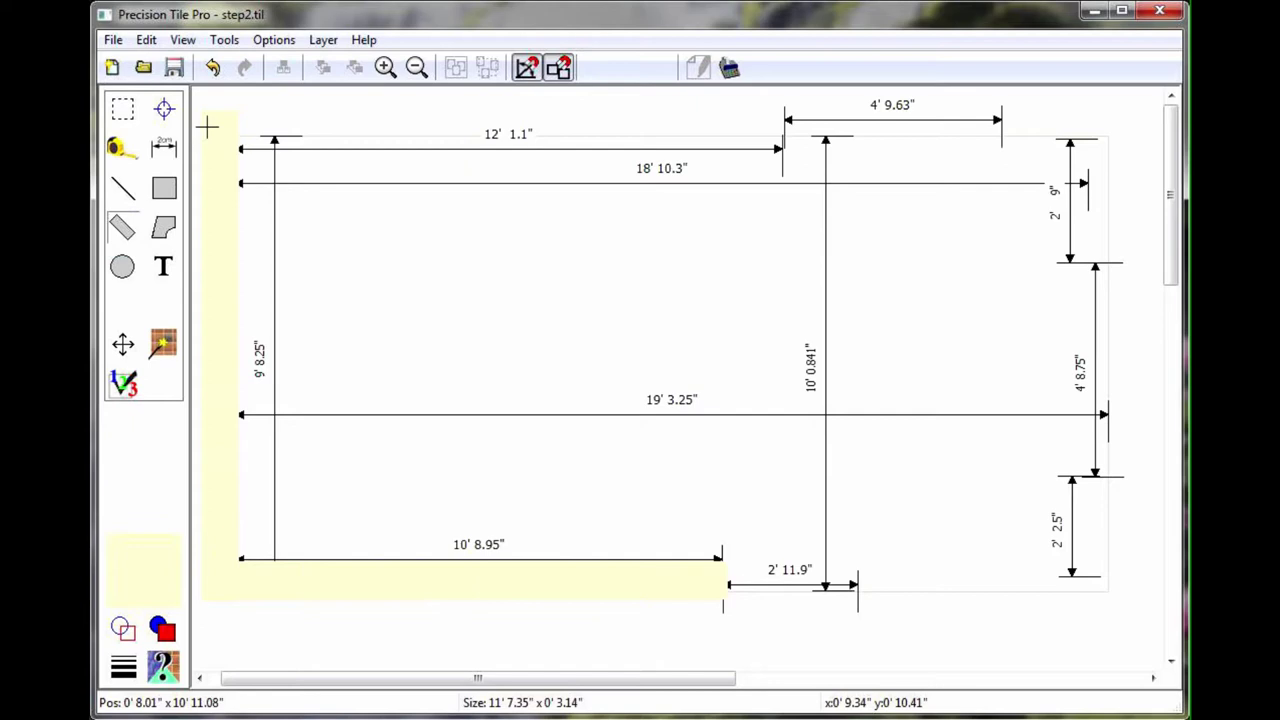
pyautogui.moveTo(200, 124); pyautogui.dragTo(786, 124)
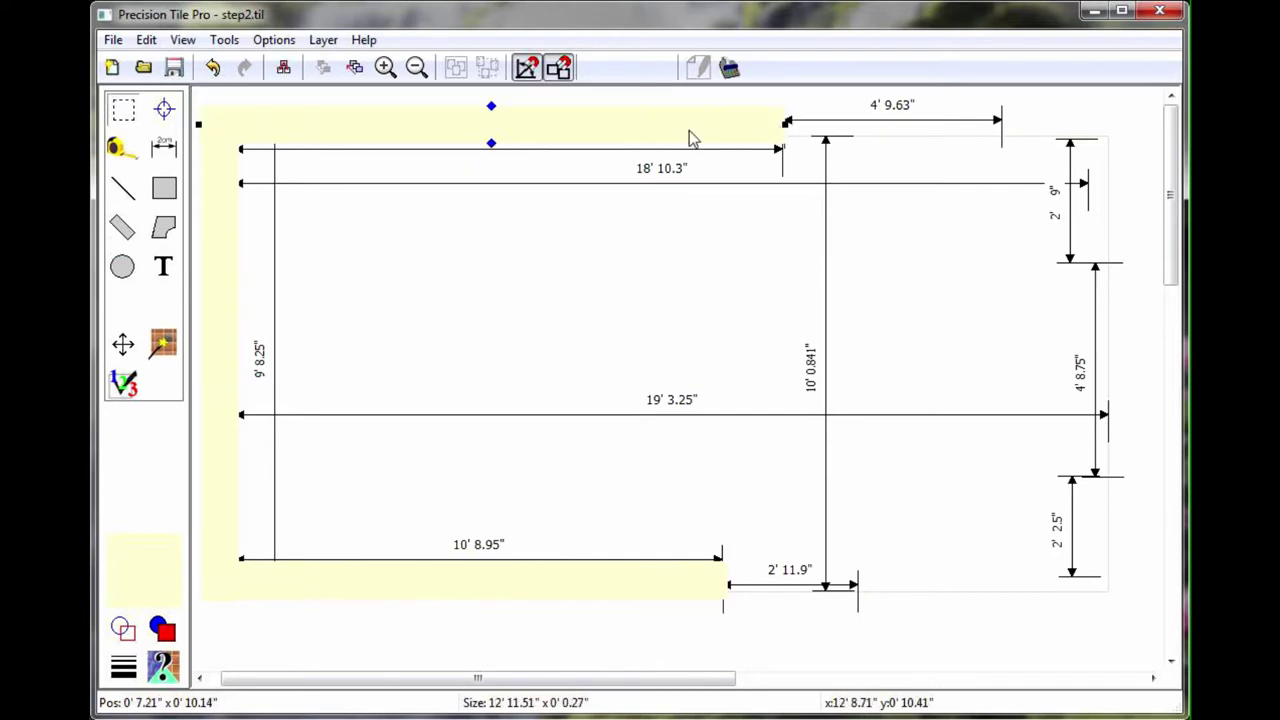
# Draw the remaining wall segments around the room's upper-right and lower-right corners, leaving the 4' 9.63", 4' 8.75" and 2' 11.9" openings
pyautogui.click(123, 230)
pyautogui.moveTo(1003, 121)
pyautogui.mouseDown()
pyautogui.moveTo(1122, 121)
pyautogui.moveTo(1118, 272)
pyautogui.mouseUp()
pyautogui.click(123, 230)
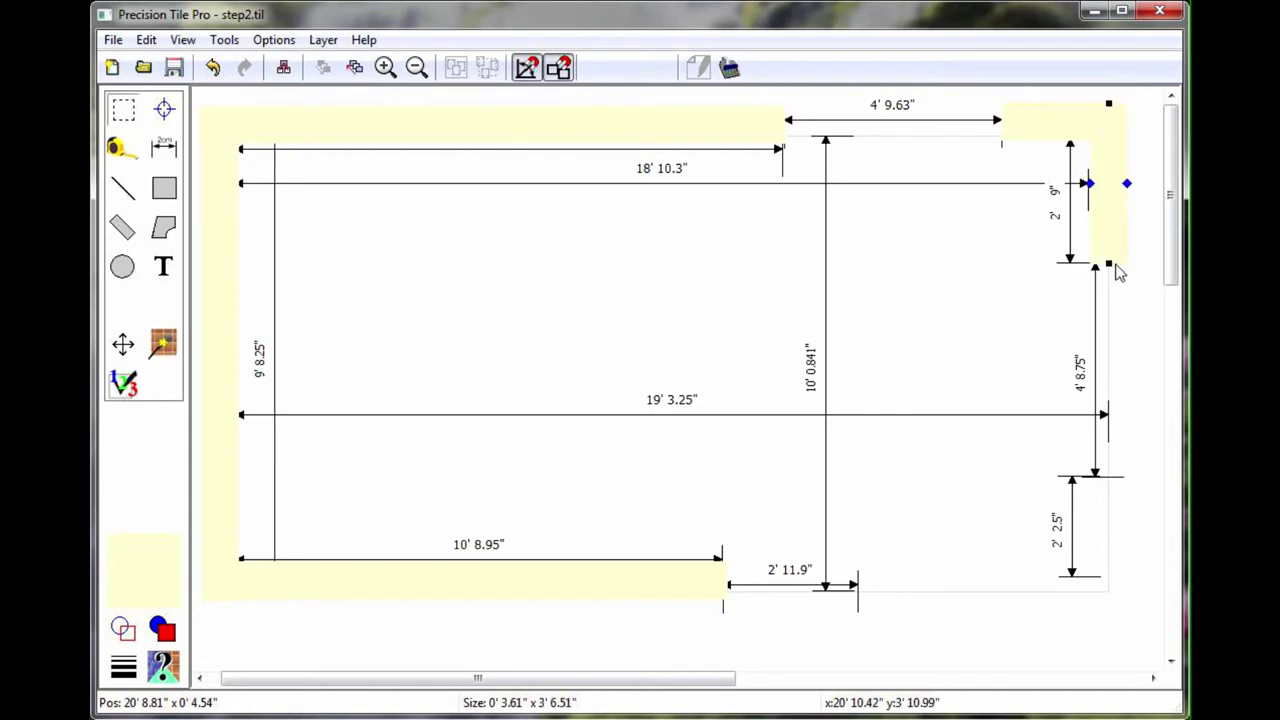
pyautogui.click(123, 228)
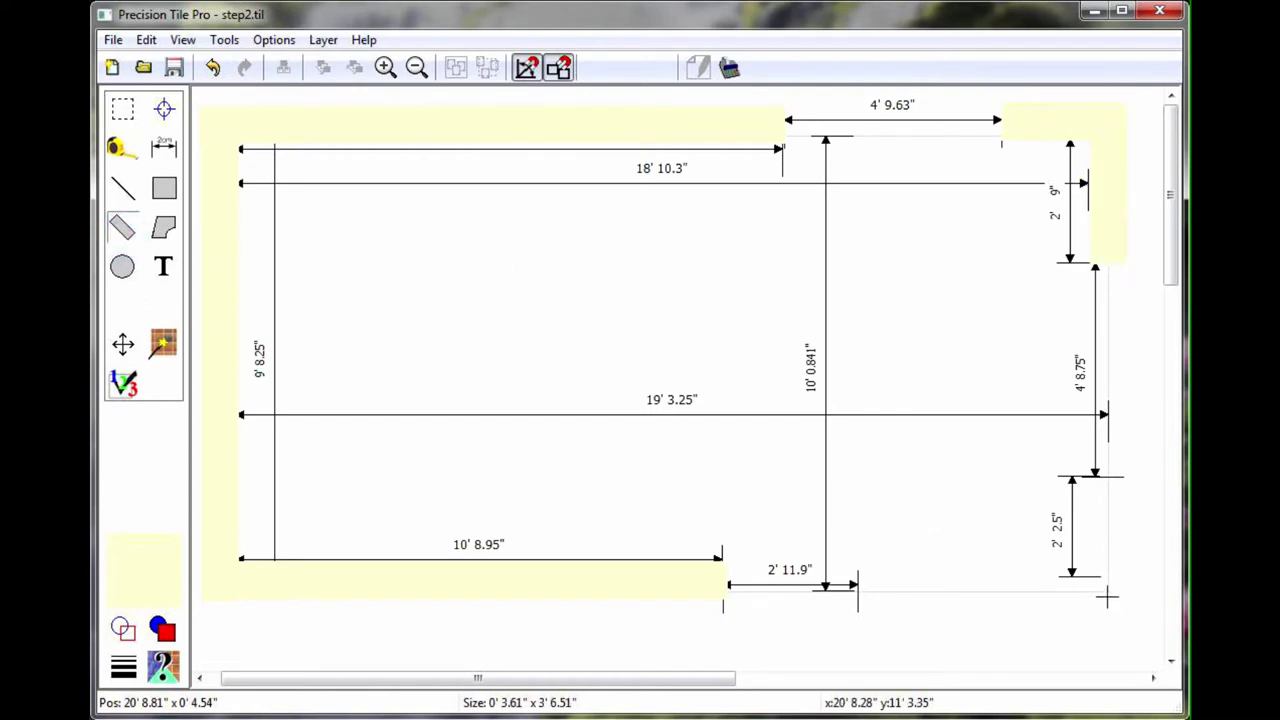
pyautogui.moveTo(1108, 600); pyautogui.dragTo(1108, 478)
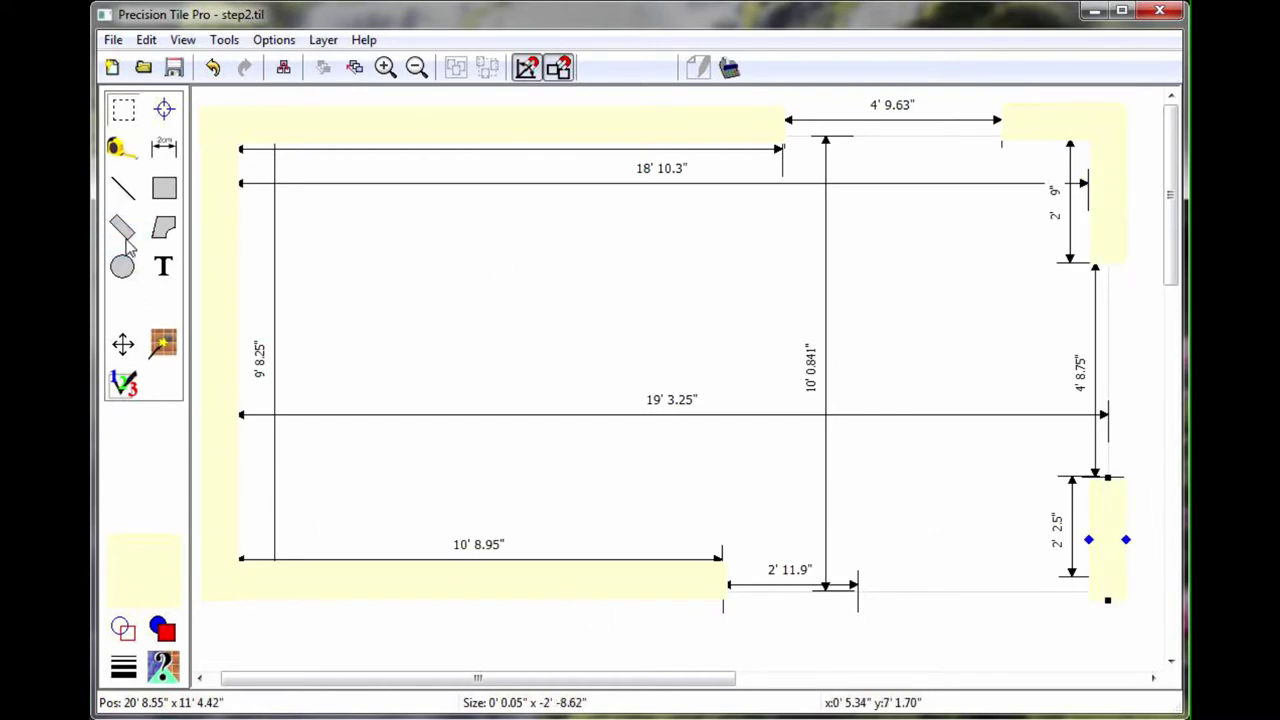
pyautogui.moveTo(857, 590); pyautogui.dragTo(1127, 590)
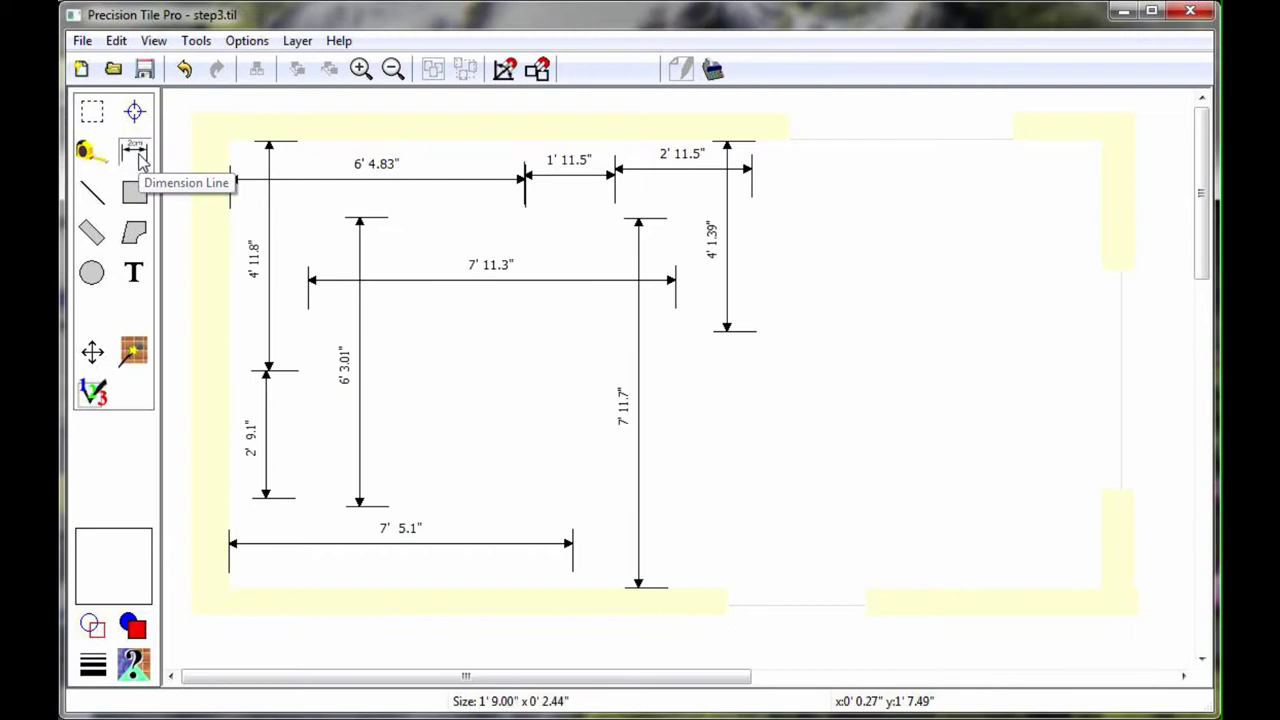
# Draw a wood cabinet rectangle about 2' 11.8" by 1' 7.8" under the upper wall and send it behind its width dimension
pyautogui.click(140, 162)
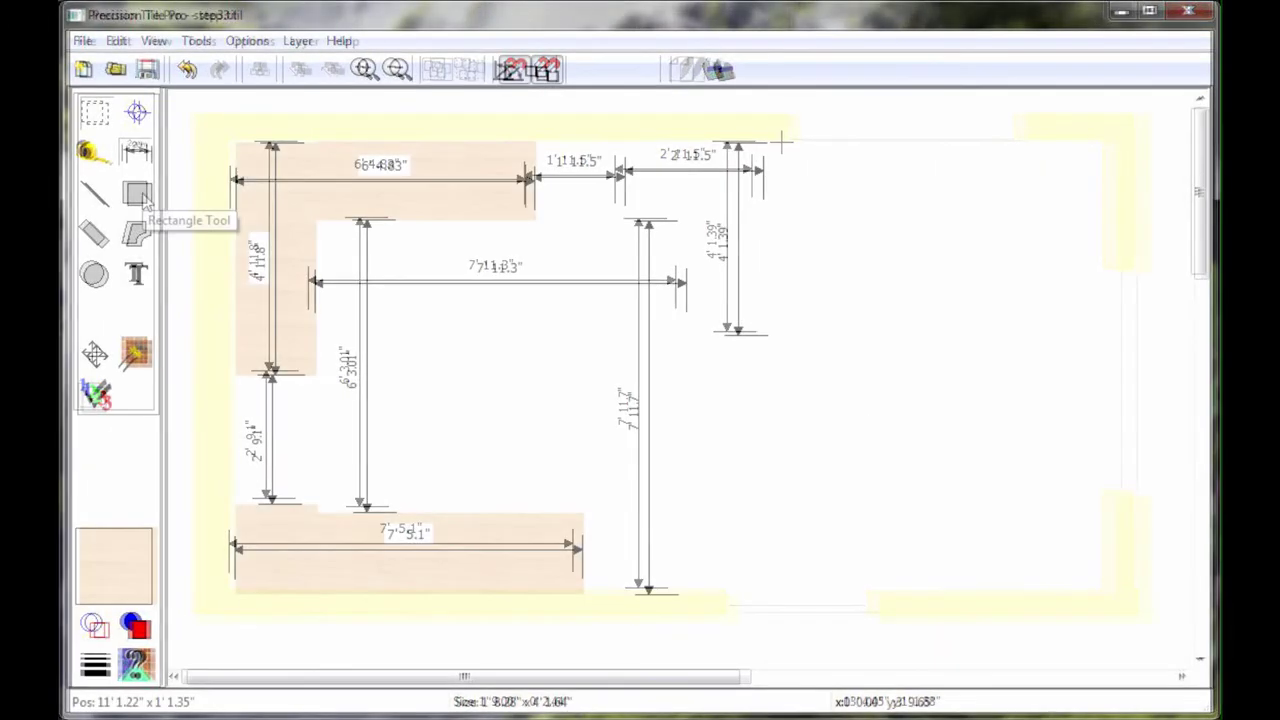
pyautogui.moveTo(625, 143); pyautogui.dragTo(763, 219)
pyautogui.click(338, 72)
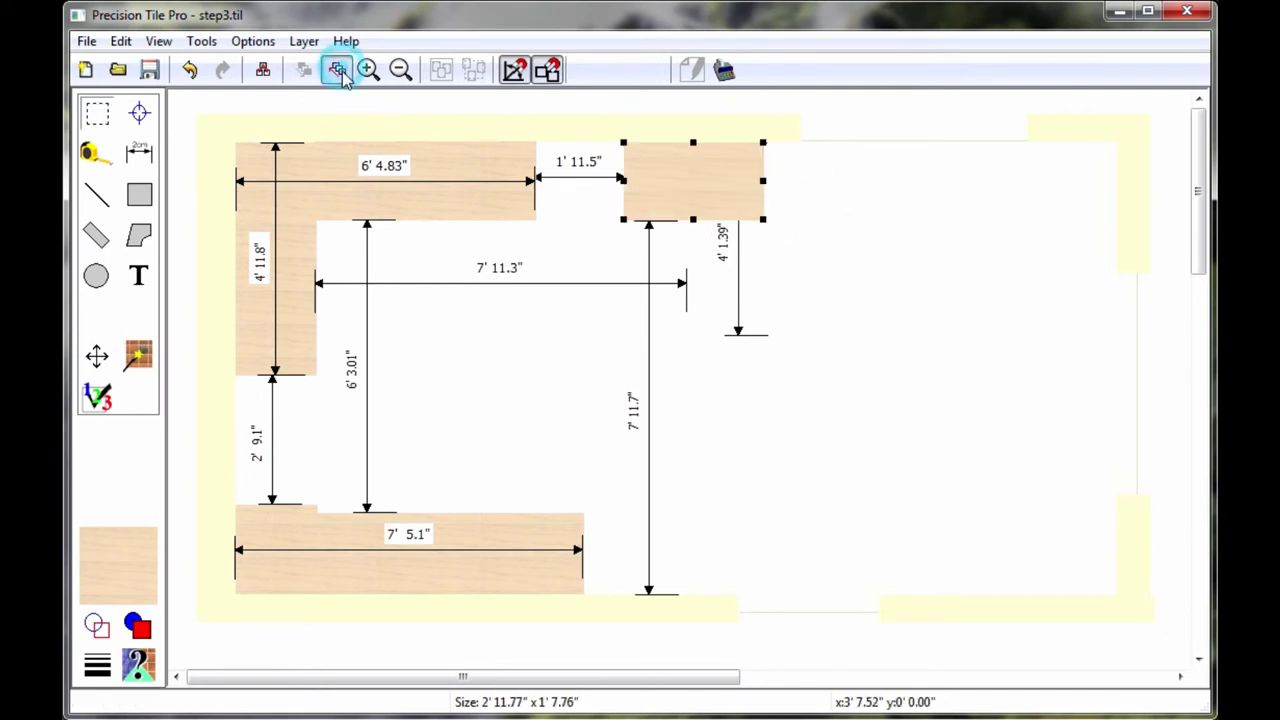
pyautogui.click(338, 72)
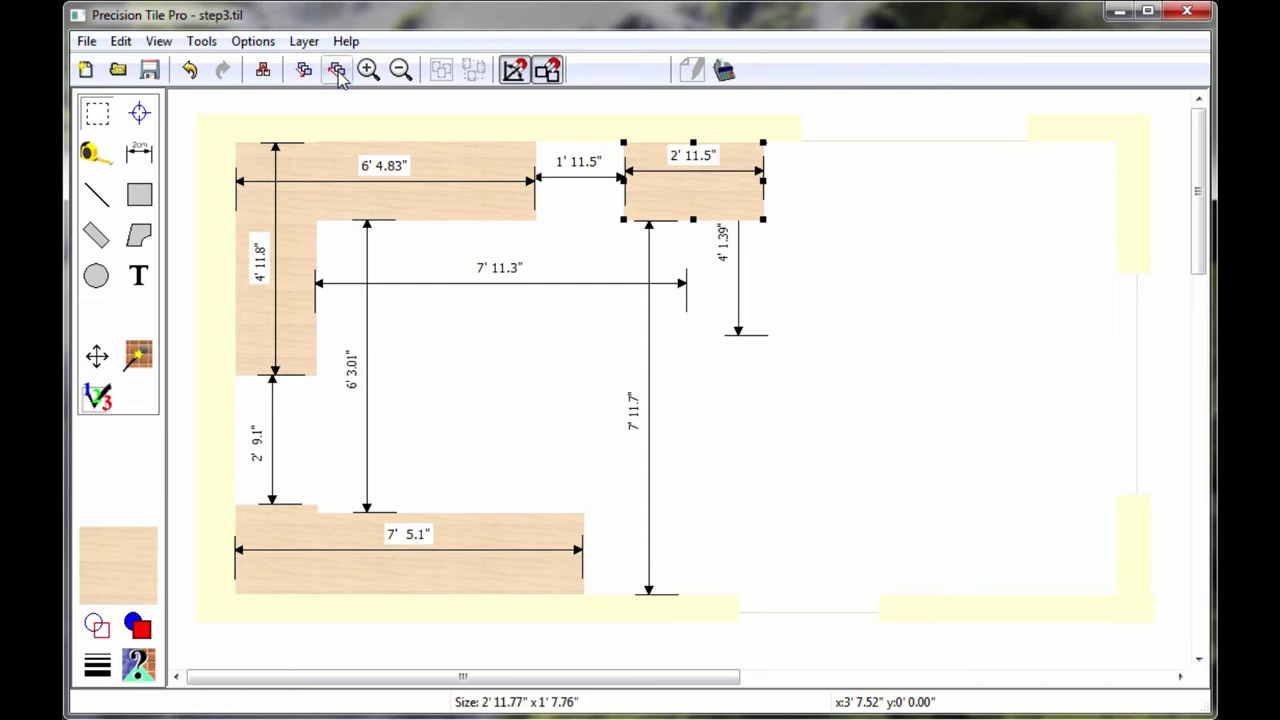
# Add a cabinet about 1' 8.3" wide by 4' 1.4" deep, extending down from that cabinet's right end, and send it backward
pyautogui.click(140, 198)
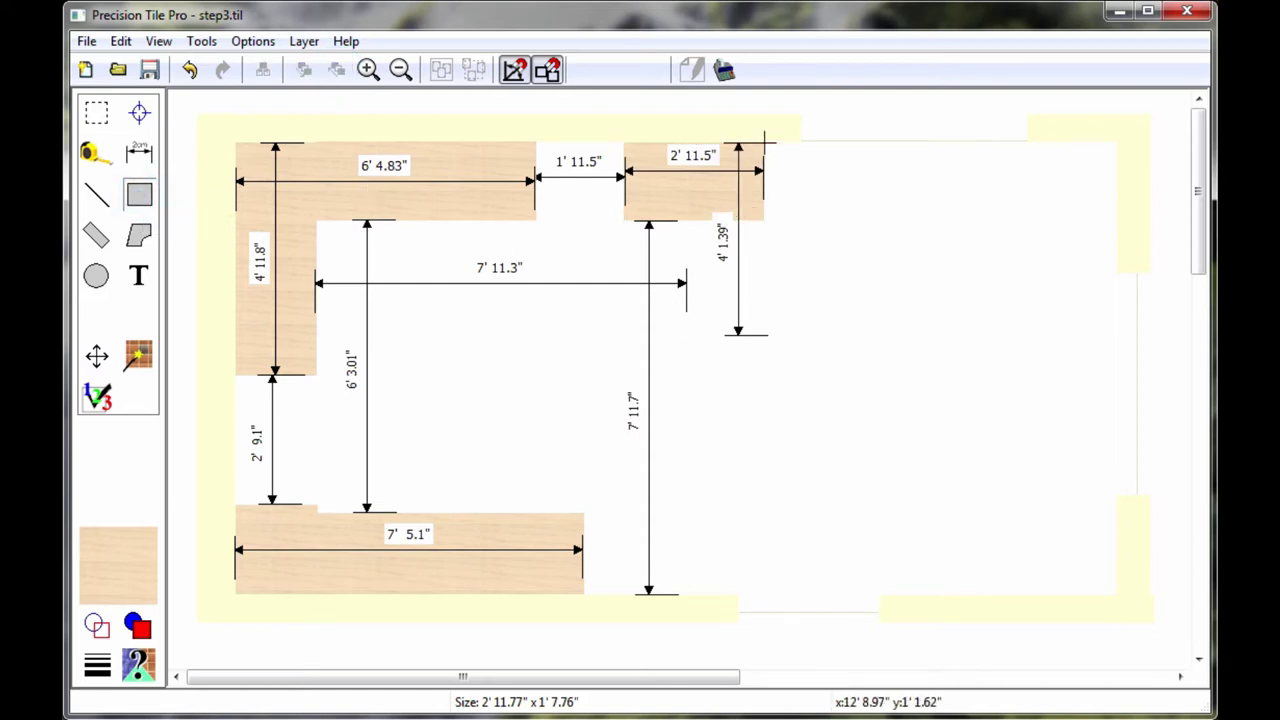
pyautogui.moveTo(764, 143); pyautogui.dragTo(685, 336)
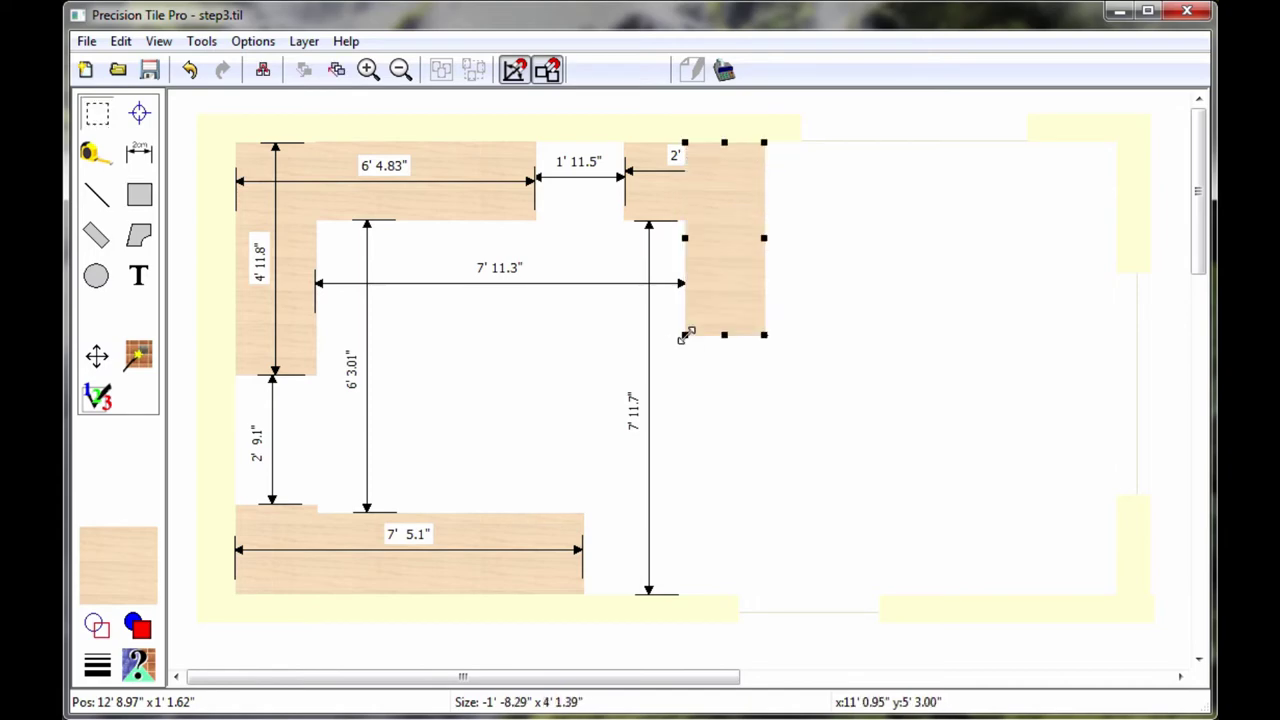
pyautogui.click(337, 70)
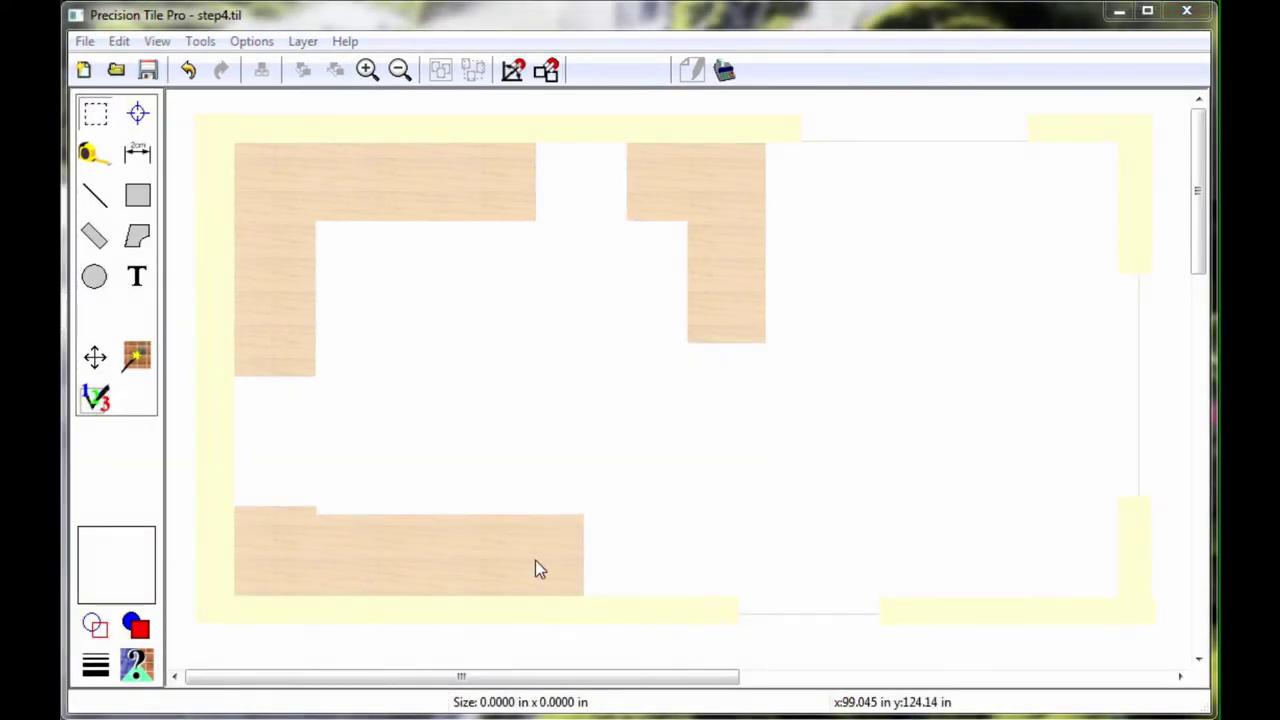
# Give the room floor a tile fill and choose the Grid pattern for it
pyautogui.click(430, 427)
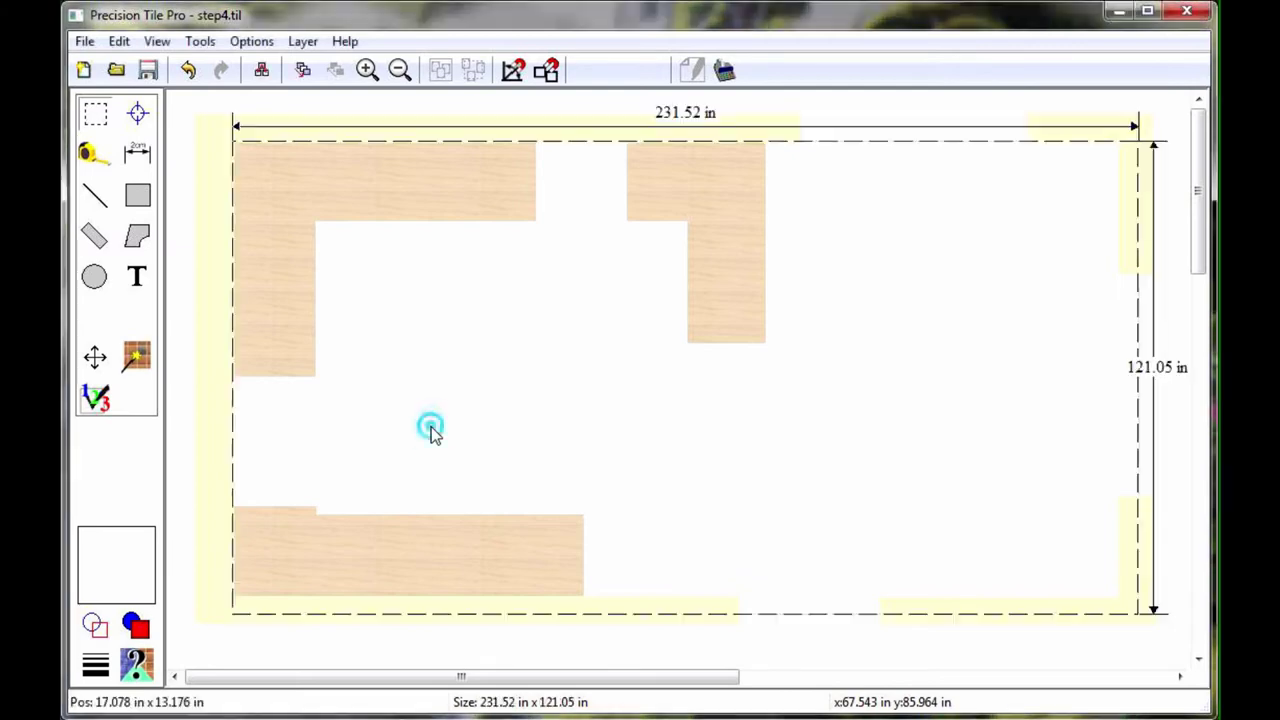
pyautogui.click(145, 663)
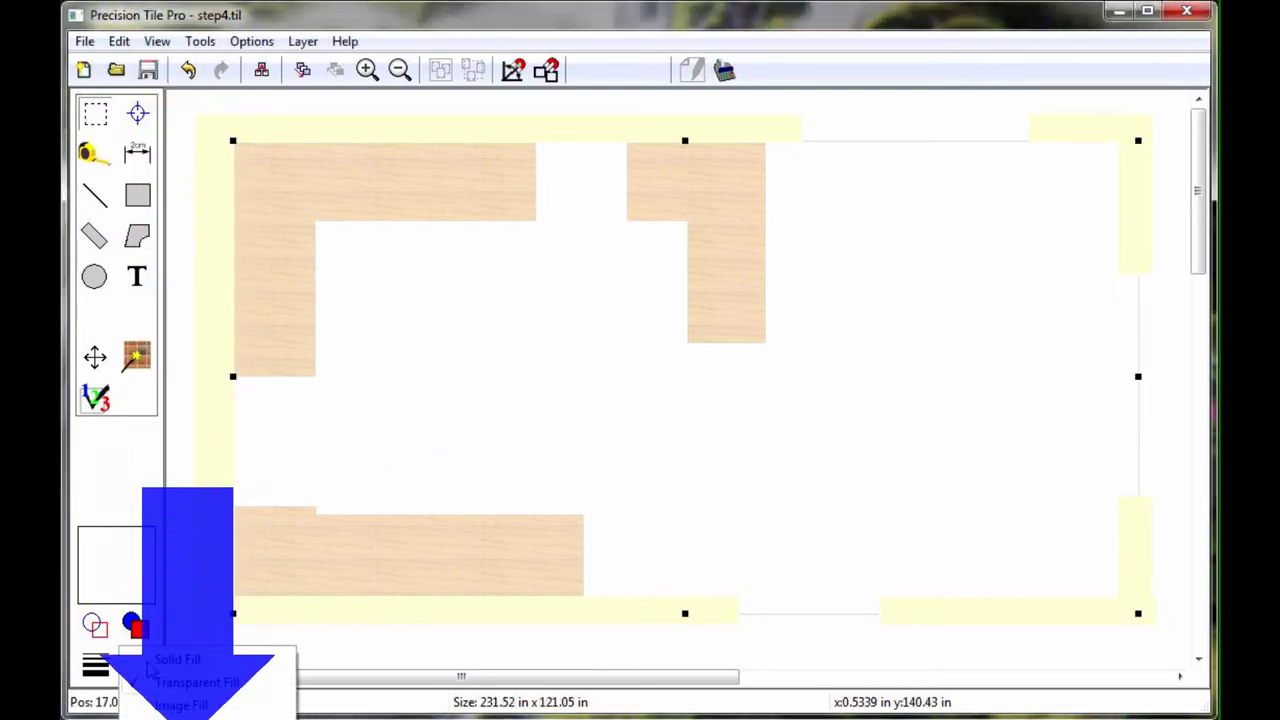
pyautogui.click(180, 705)
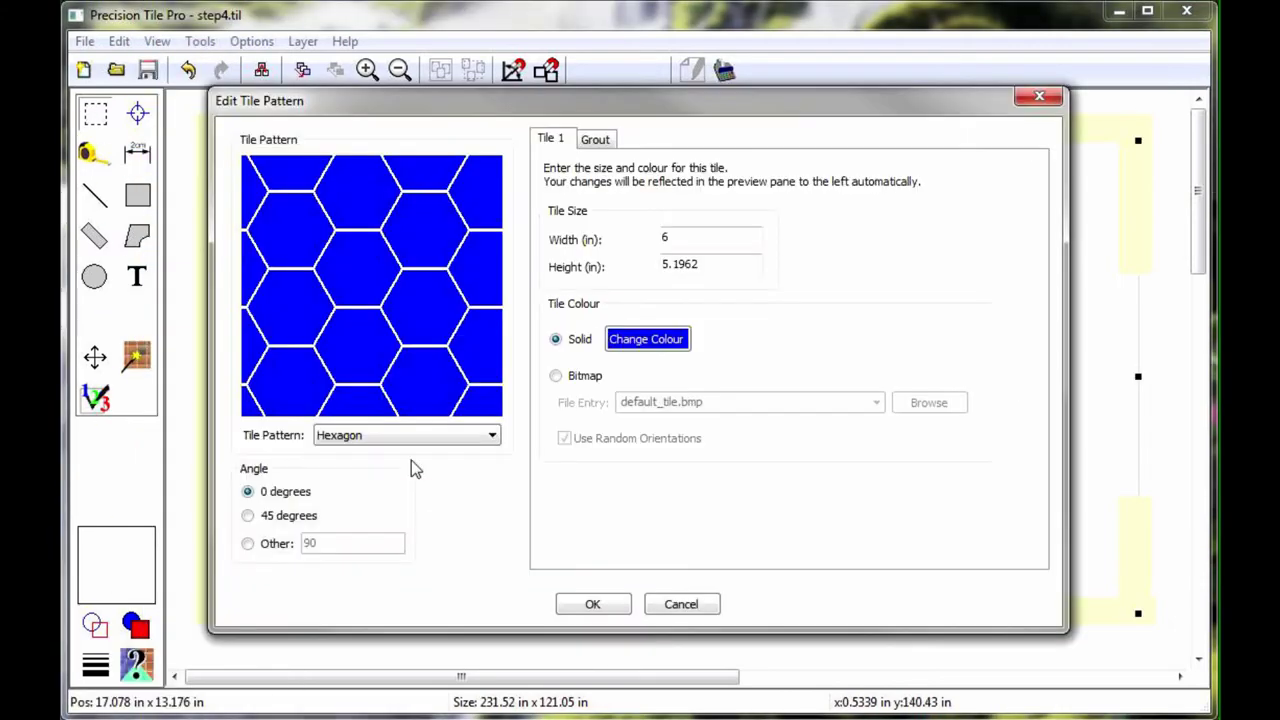
pyautogui.click(431, 437)
pyautogui.scroll(1, 411, 468)
pyautogui.scroll(2, 411, 467)
pyautogui.click(400, 517)
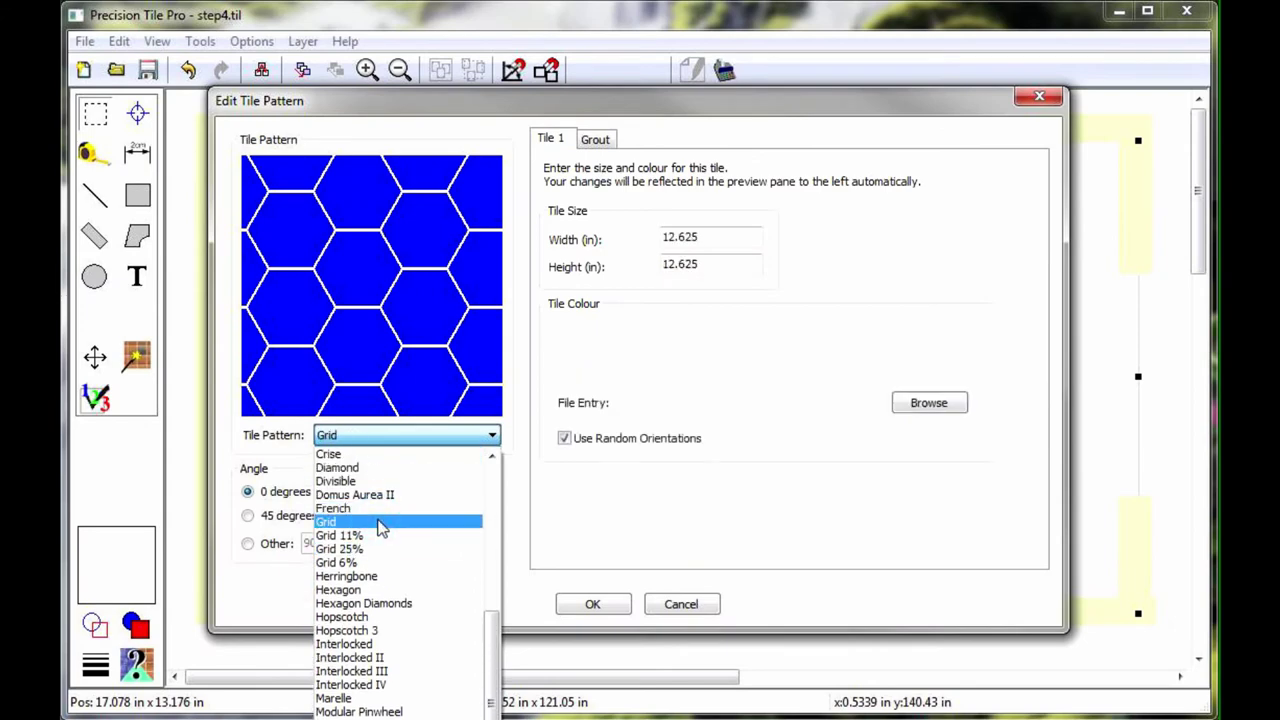
# Use the default_tile.bmp bitmap with 12.625 in square tiles and 0.25 in grout, and apply the pattern to the floor
pyautogui.click(743, 401)
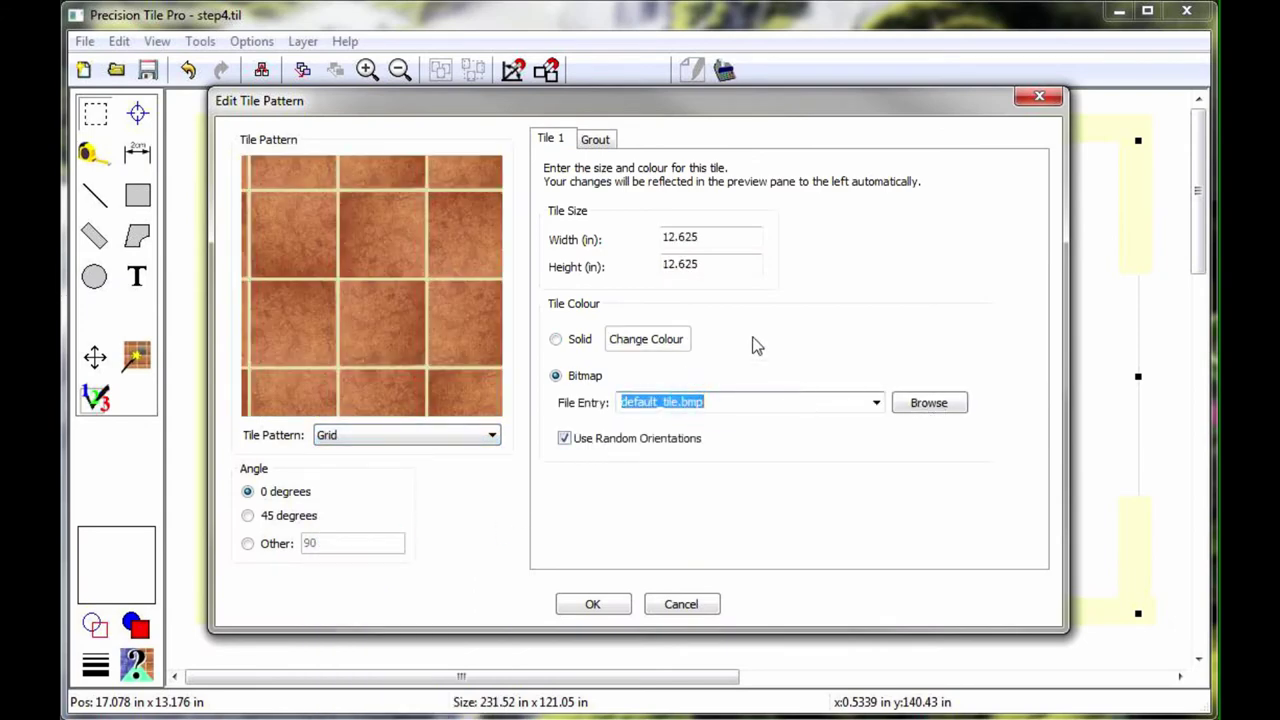
pyautogui.click(722, 235)
pyautogui.click(598, 141)
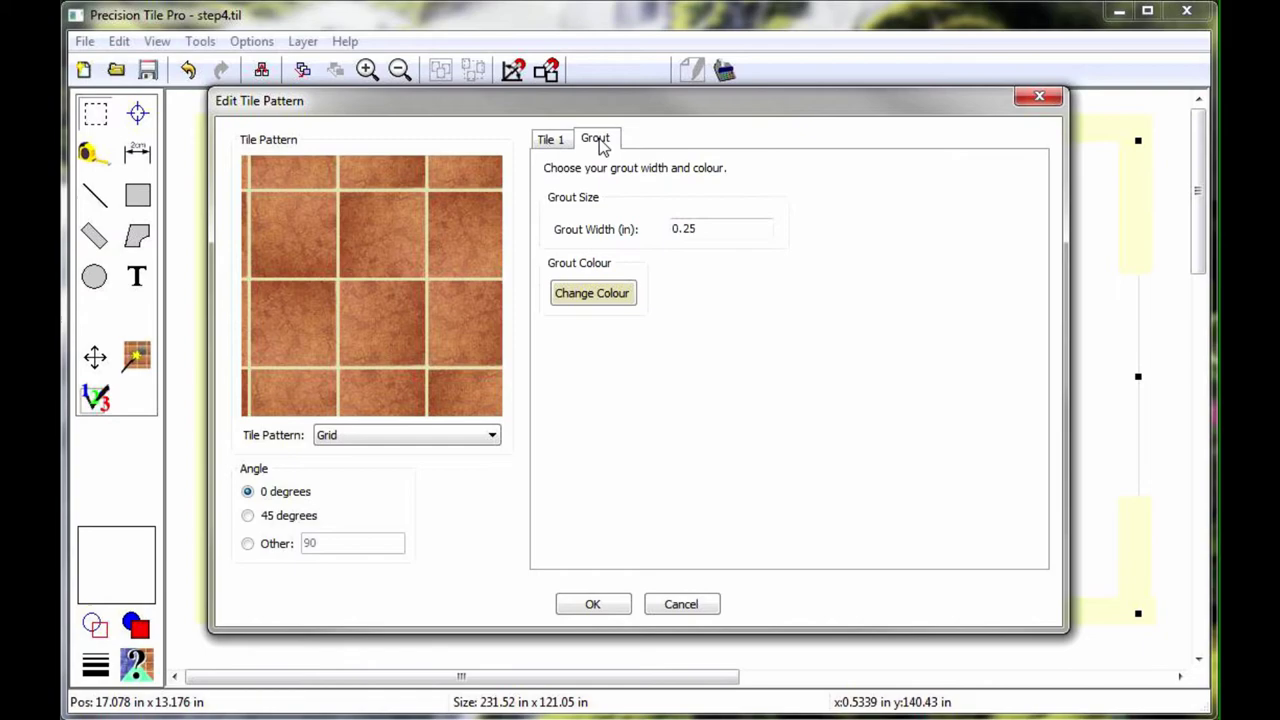
pyautogui.click(620, 296)
pyautogui.click(261, 438)
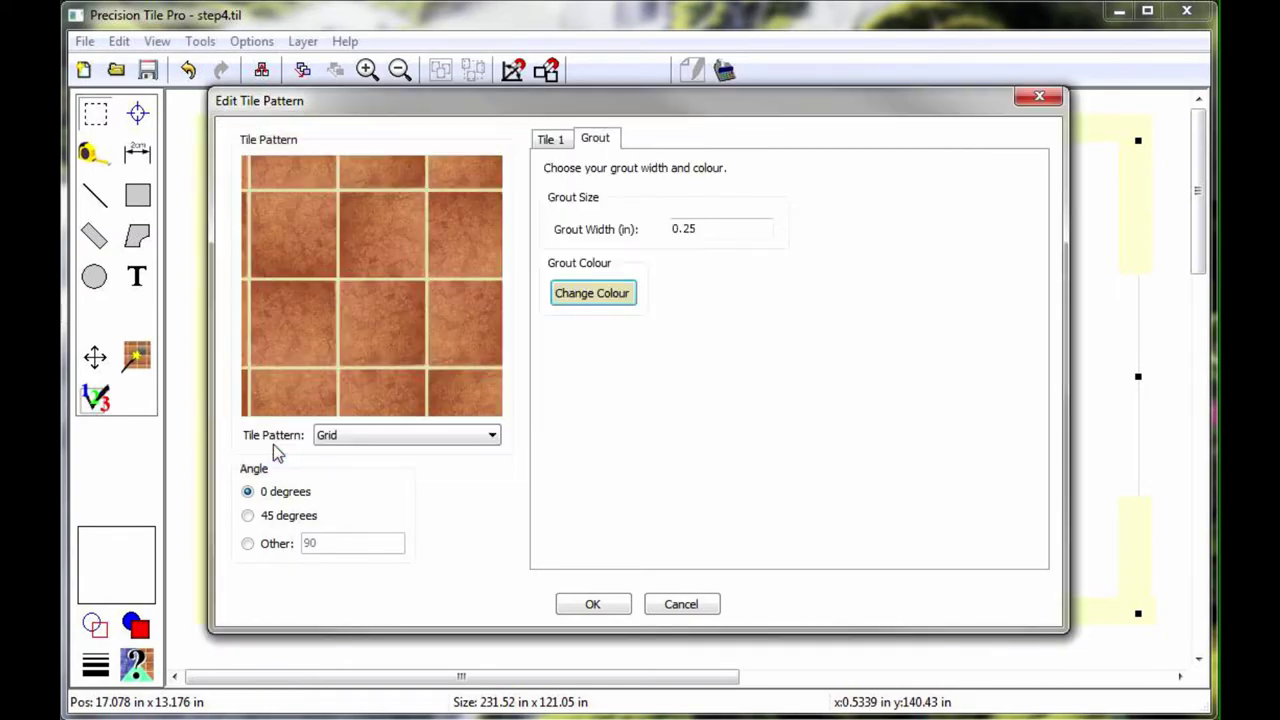
pyautogui.click(593, 606)
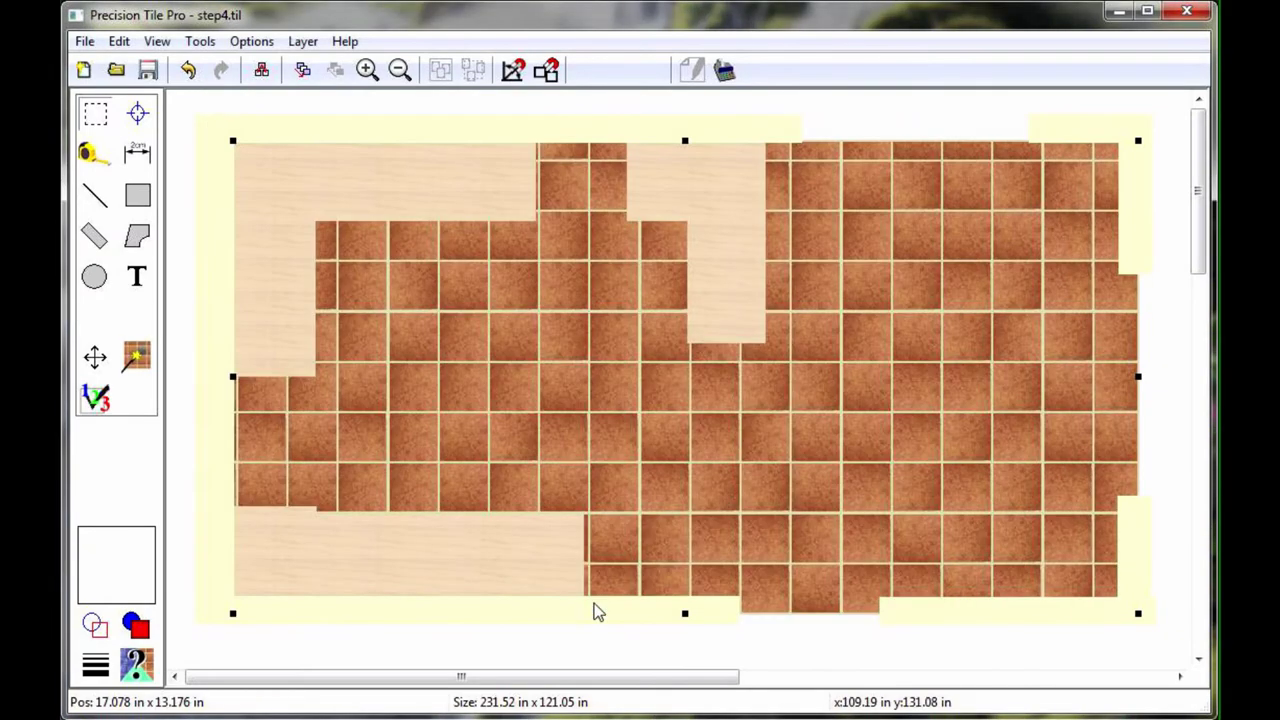
# Reposition the floor's tile pattern: try it about 9 in higher, return it, and shift it slightly up and to the left
pyautogui.click(96, 360)
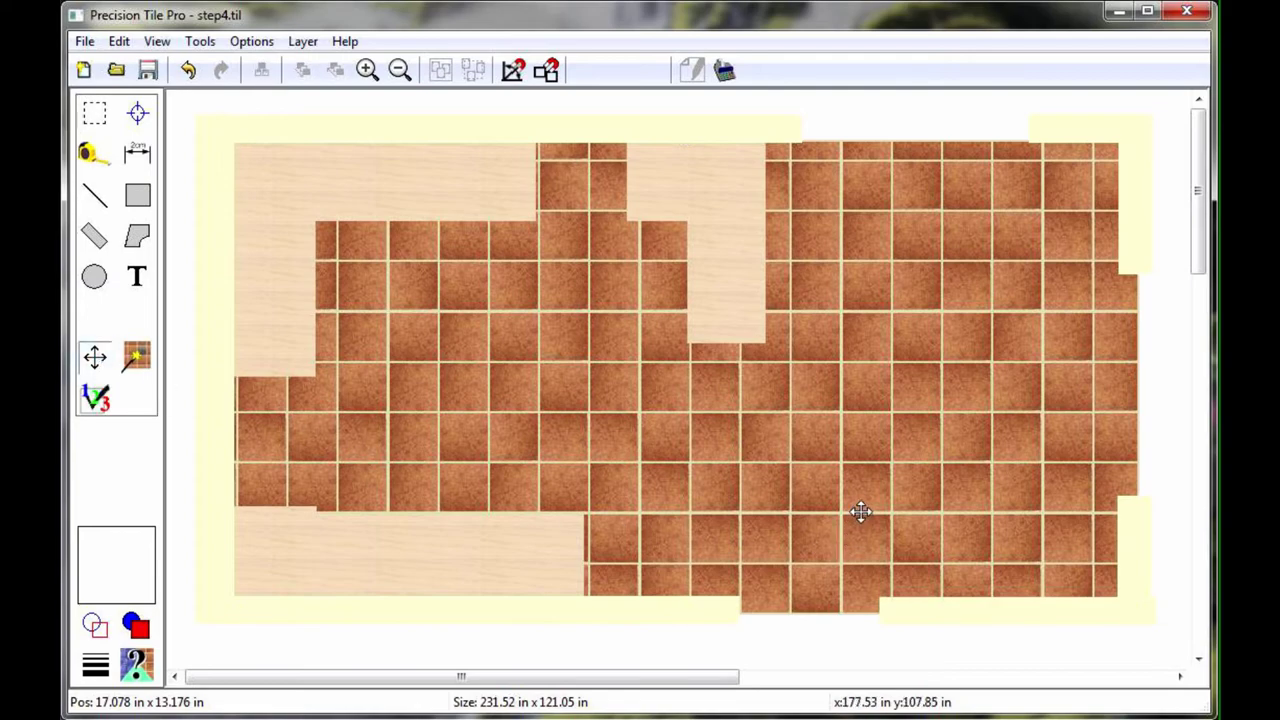
pyautogui.moveTo(861, 512); pyautogui.dragTo(861, 476)
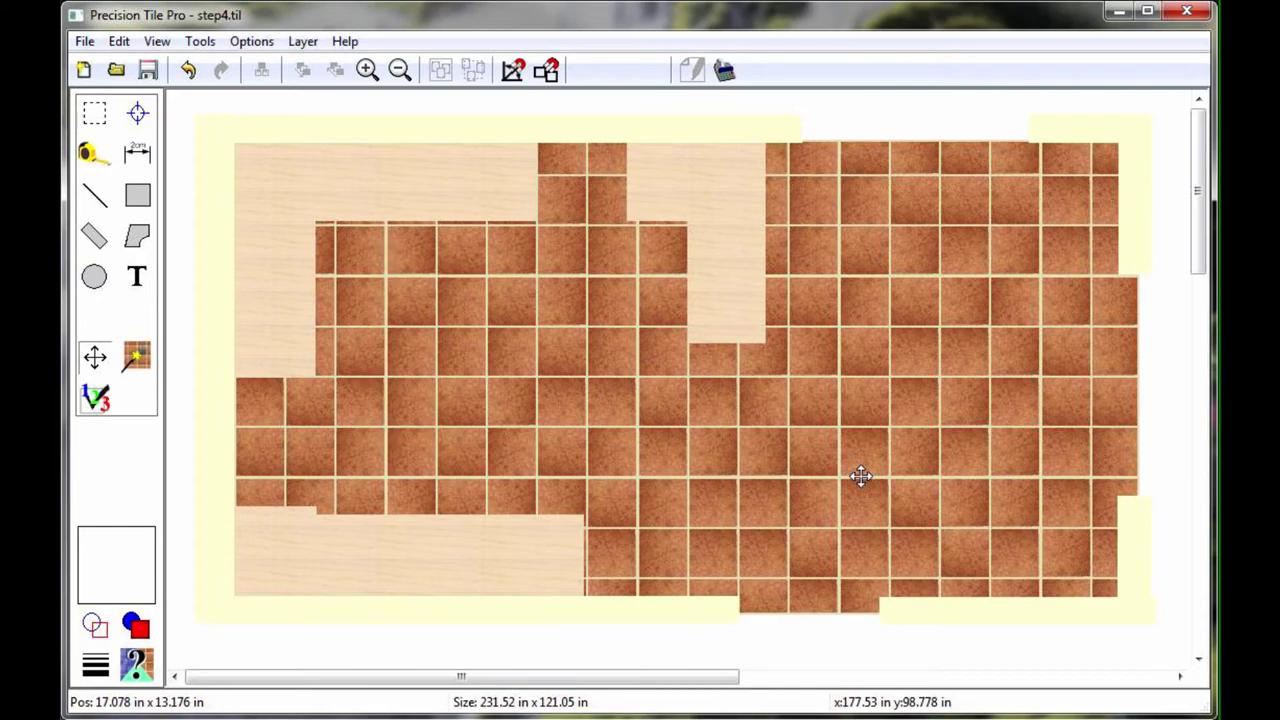
pyautogui.moveTo(861, 476); pyautogui.dragTo(863, 514)
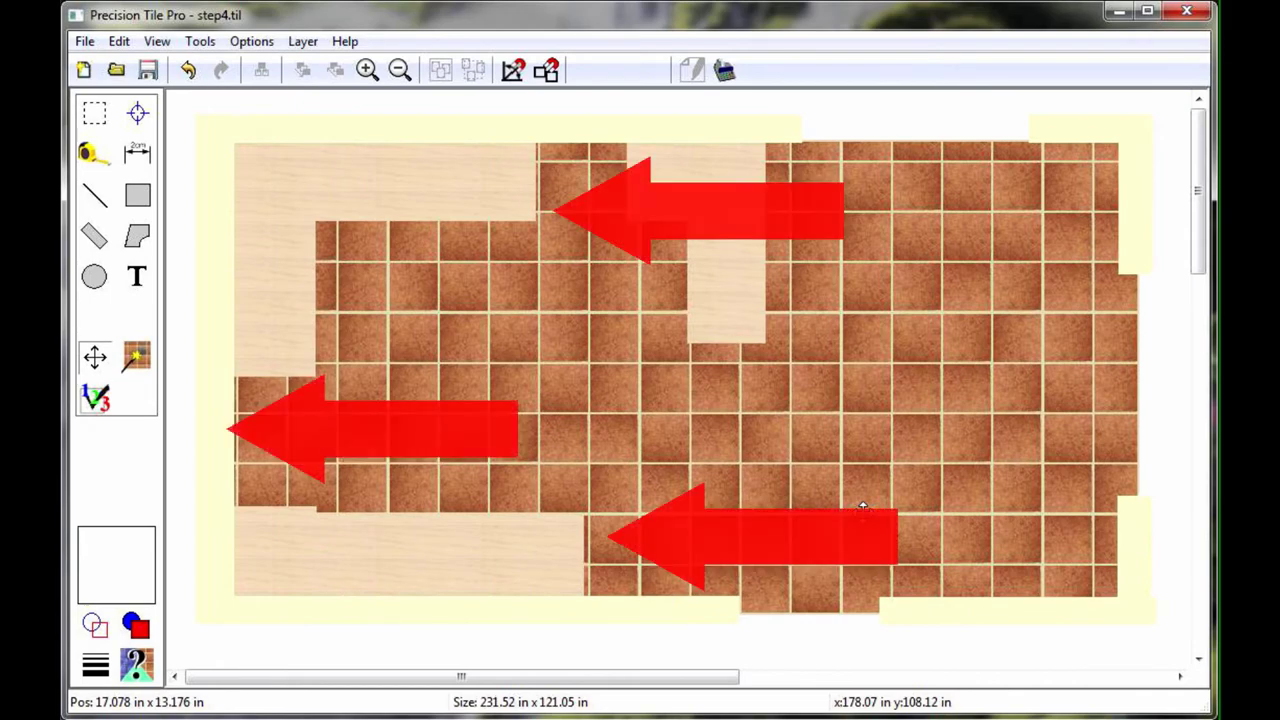
pyautogui.moveTo(863, 508); pyautogui.dragTo(837, 492)
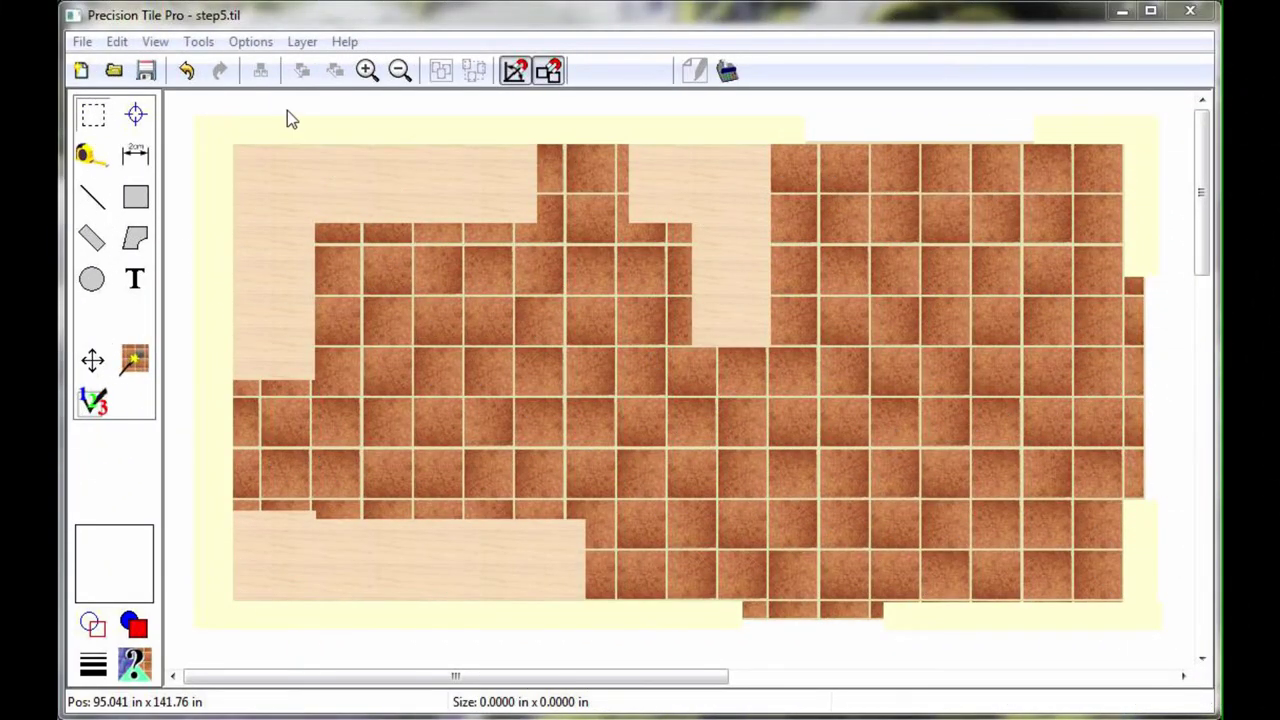
# Draw an inset rectangle about 64.4 in square over the right part of the tiled floor, aligned to the grout joints
pyautogui.click(366, 70)
pyautogui.moveTo(410, 676); pyautogui.dragTo(628, 676)
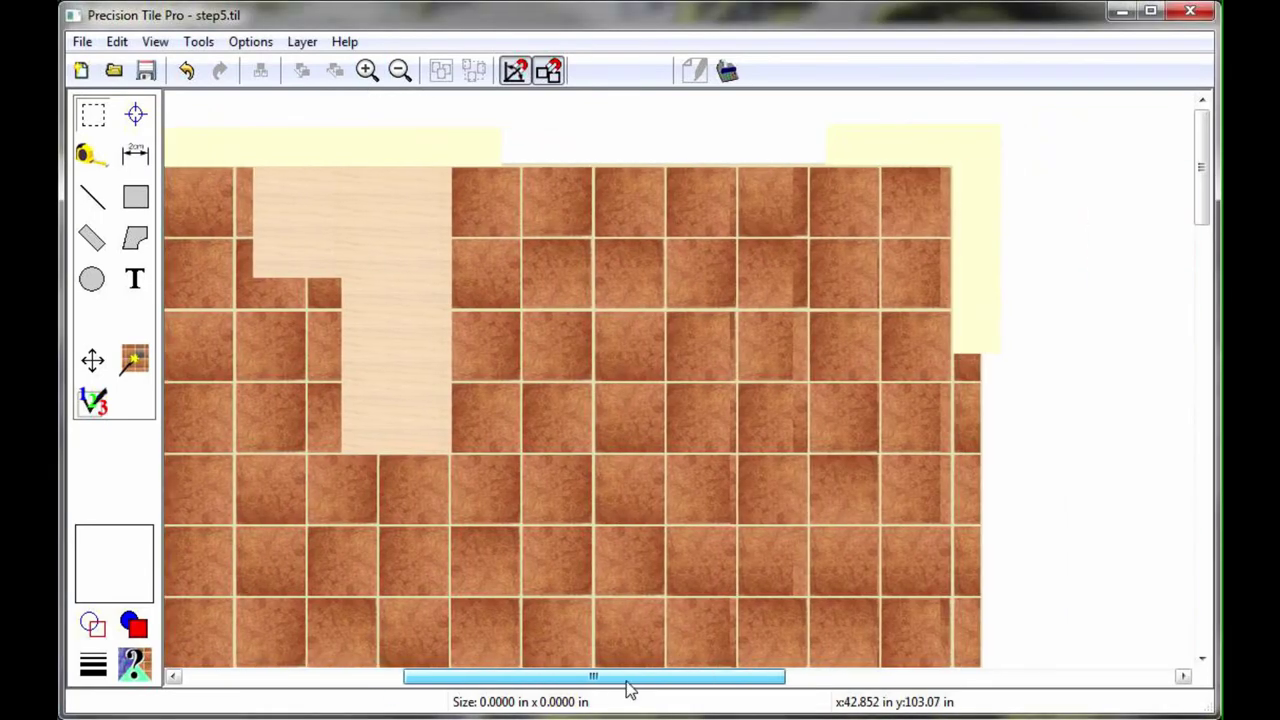
pyautogui.moveTo(1203, 125); pyautogui.dragTo(1203, 178)
pyautogui.click(136, 197)
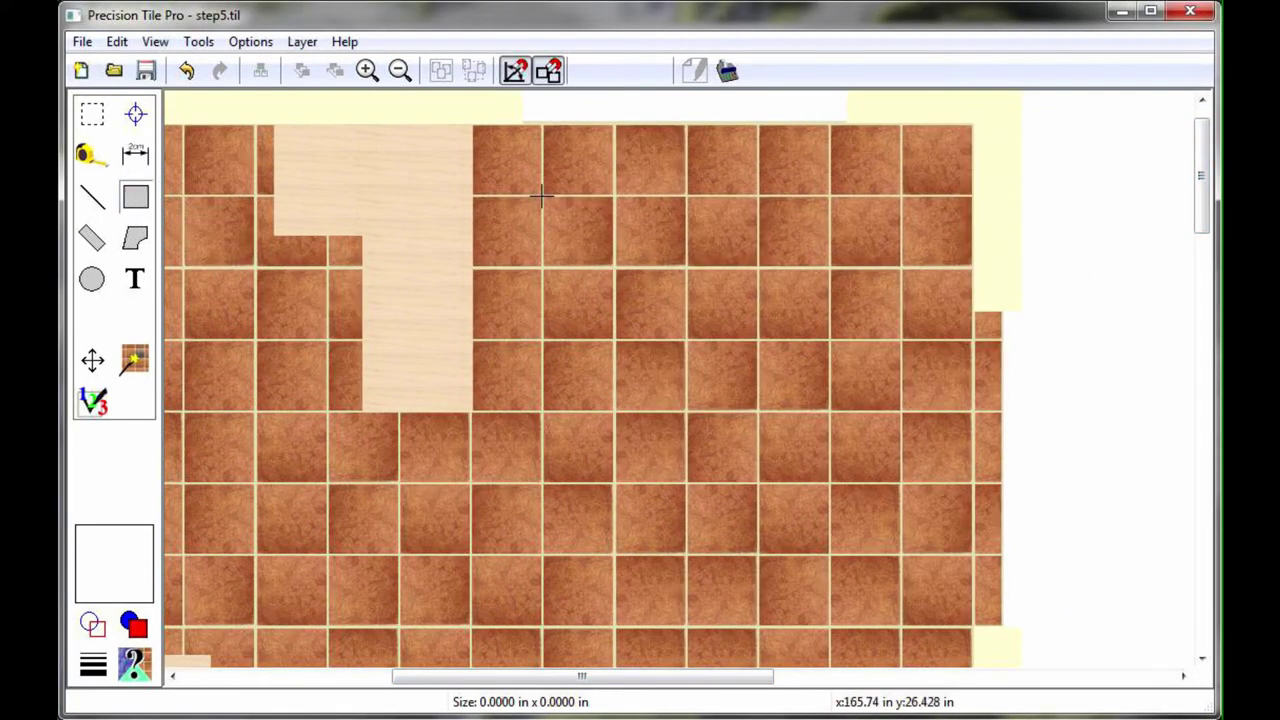
pyautogui.moveTo(540, 195); pyautogui.dragTo(899, 554)
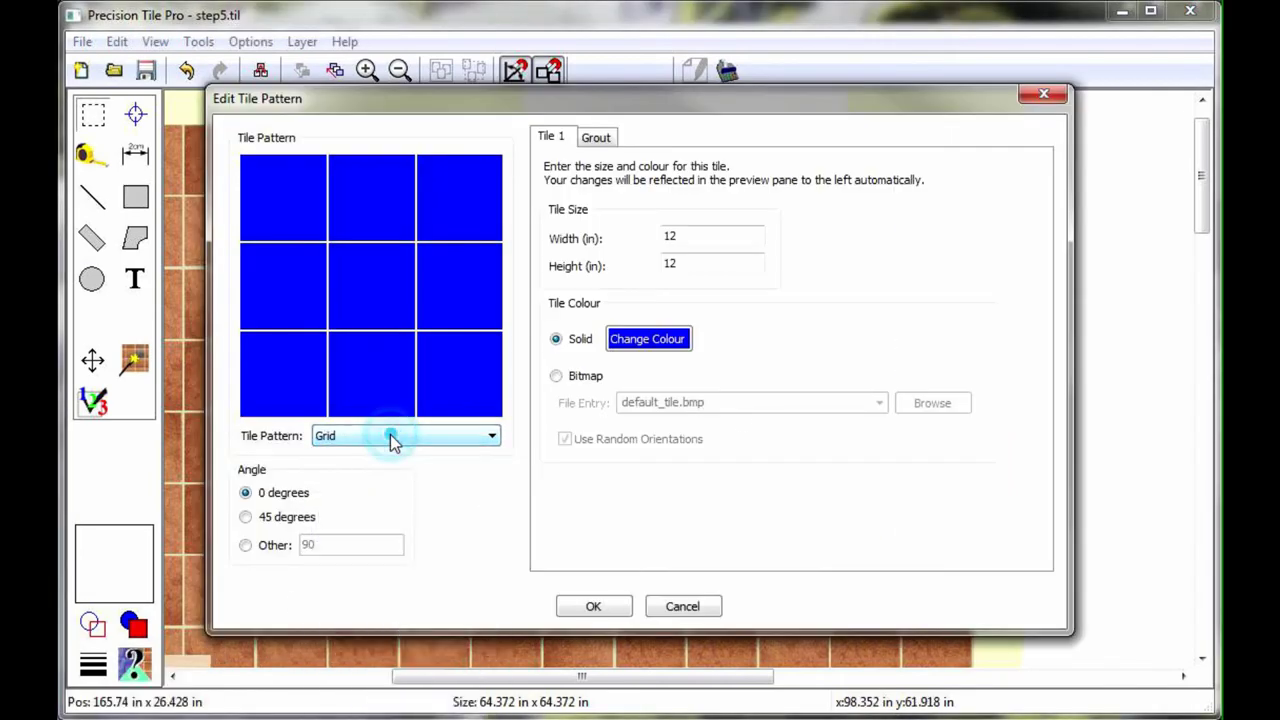
# Set the inset's grid pattern to 45 degrees, using 12.625 in square tiles with the default_tile.bmp bitmap
pyautogui.click(246, 517)
pyautogui.click(717, 234)
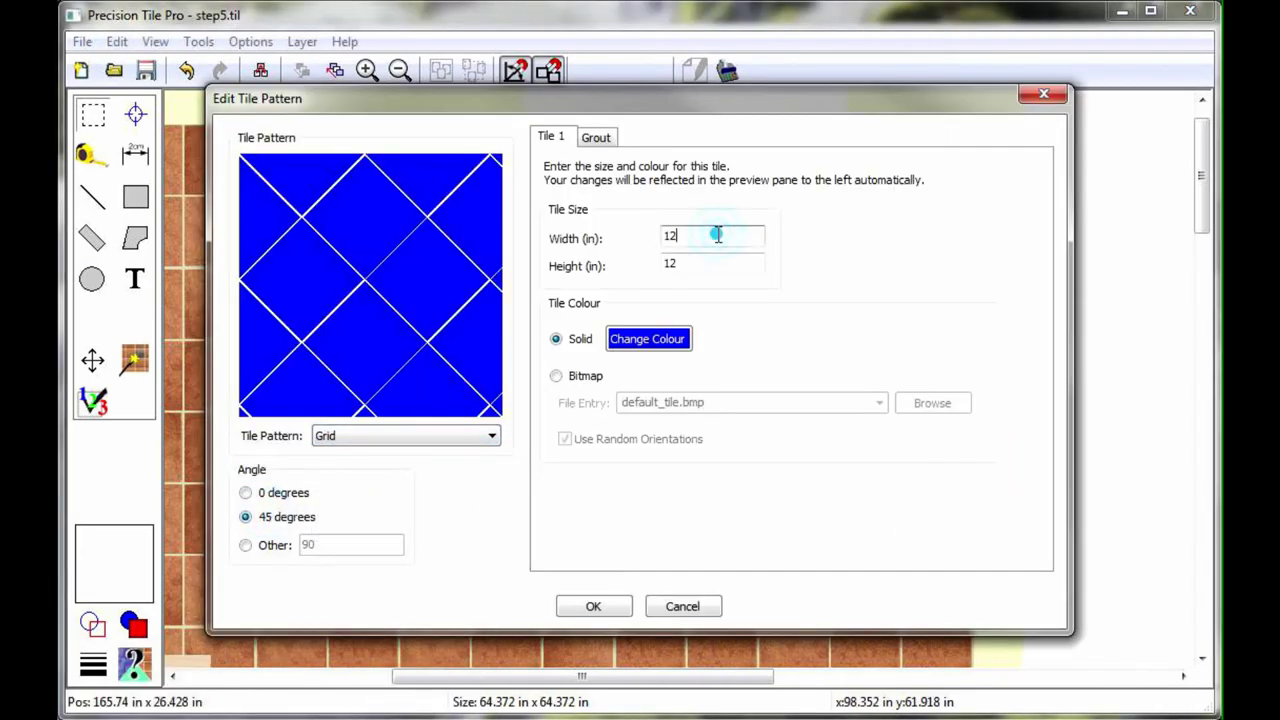
pyautogui.click(693, 266)
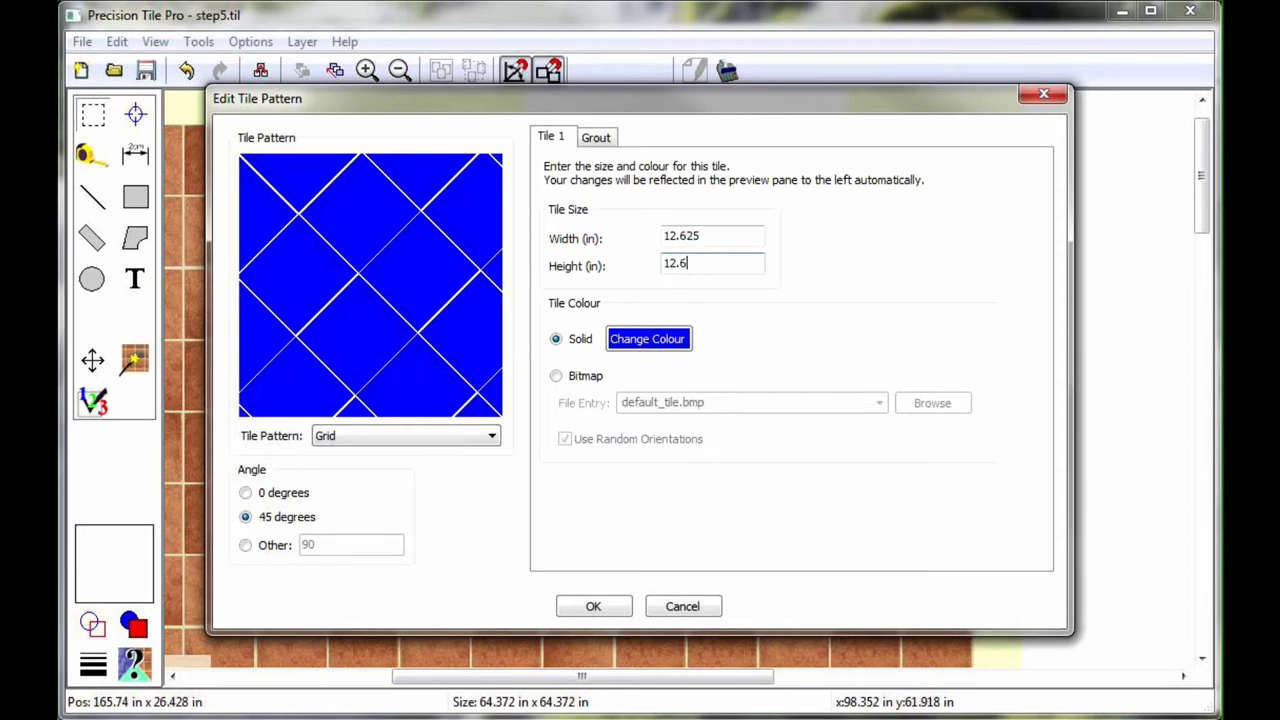
pyautogui.click(585, 376)
# Make the inset's grout cream, apply the pattern, and shift it slightly so the diagonal tiles sit centred in the inset
pyautogui.click(596, 137)
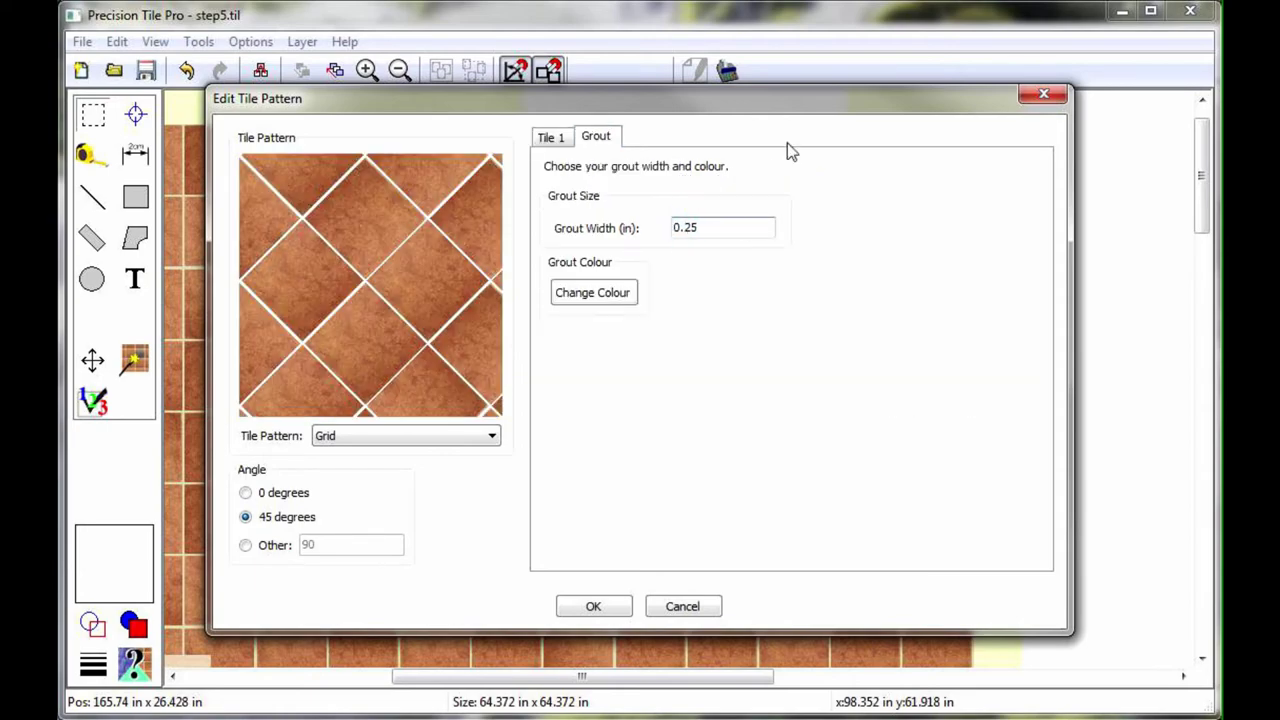
pyautogui.click(591, 291)
pyautogui.click(266, 352)
pyautogui.click(259, 437)
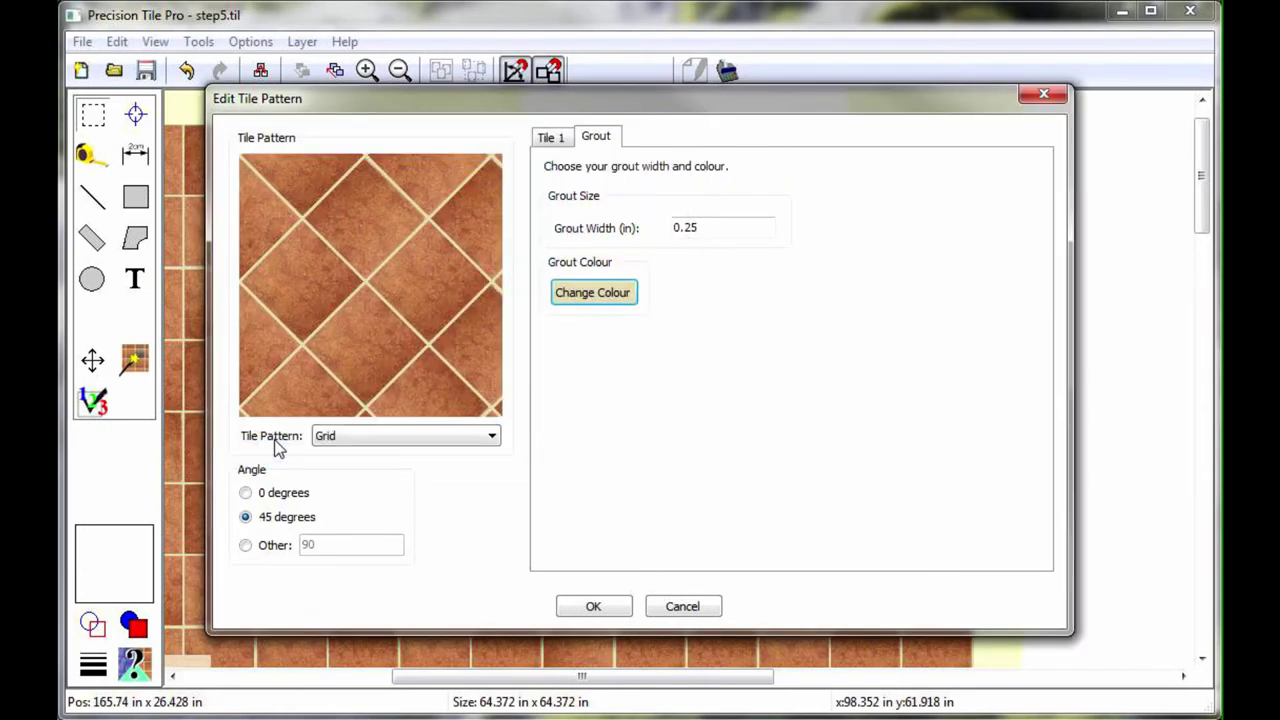
pyautogui.click(596, 607)
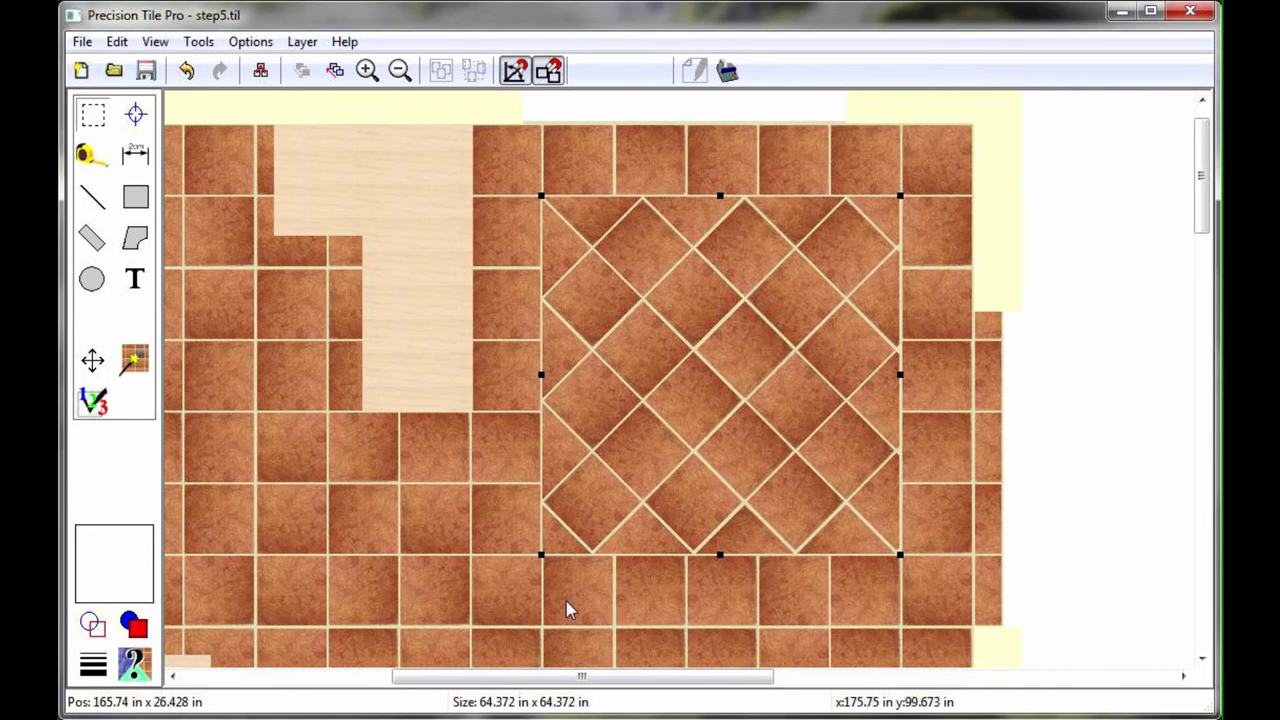
pyautogui.click(92, 360)
pyautogui.moveTo(770, 392); pyautogui.dragTo(756, 381)
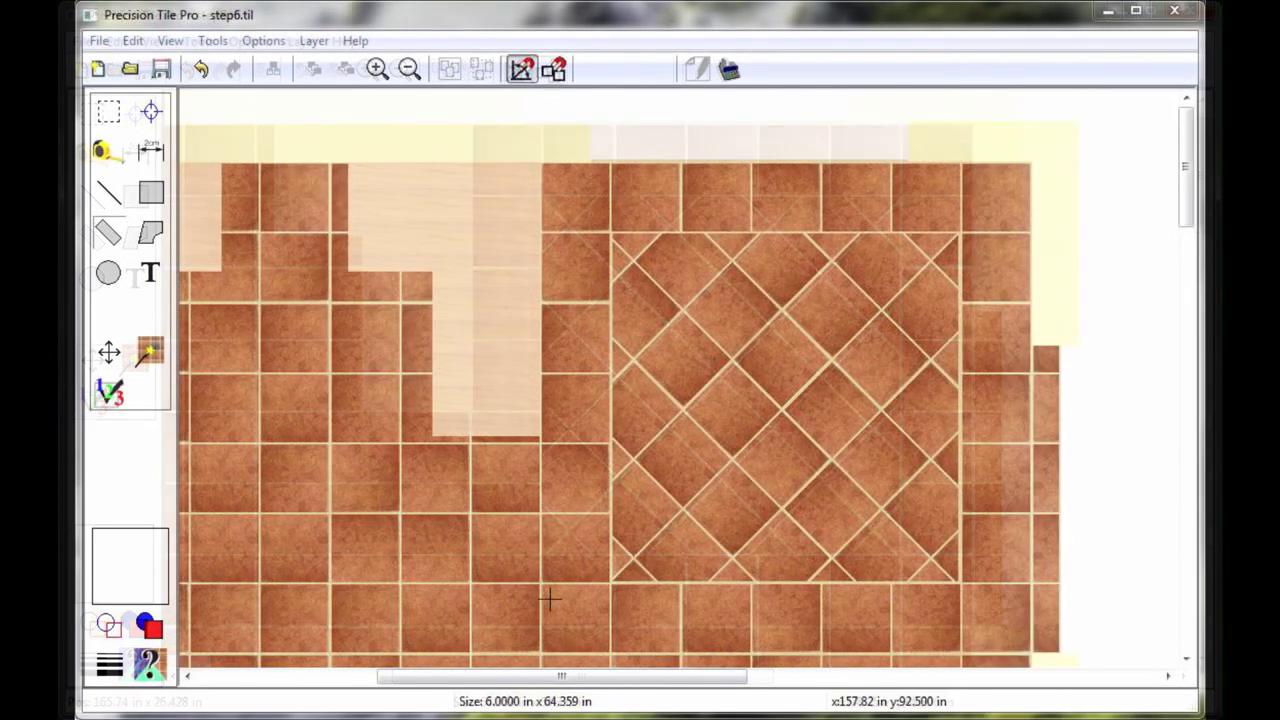
# Make the Border - Diamond tile pattern the current fill
pyautogui.click(150, 665)
pyautogui.click(172, 680)
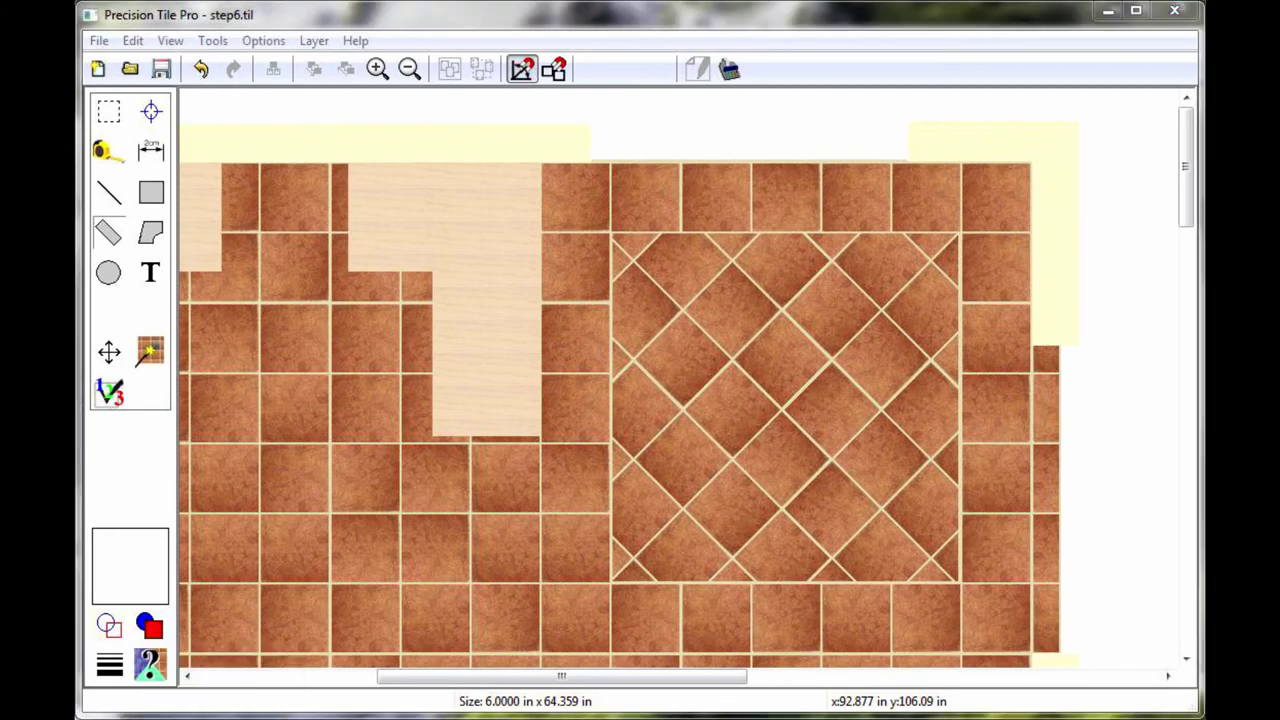
pyautogui.click(600, 599)
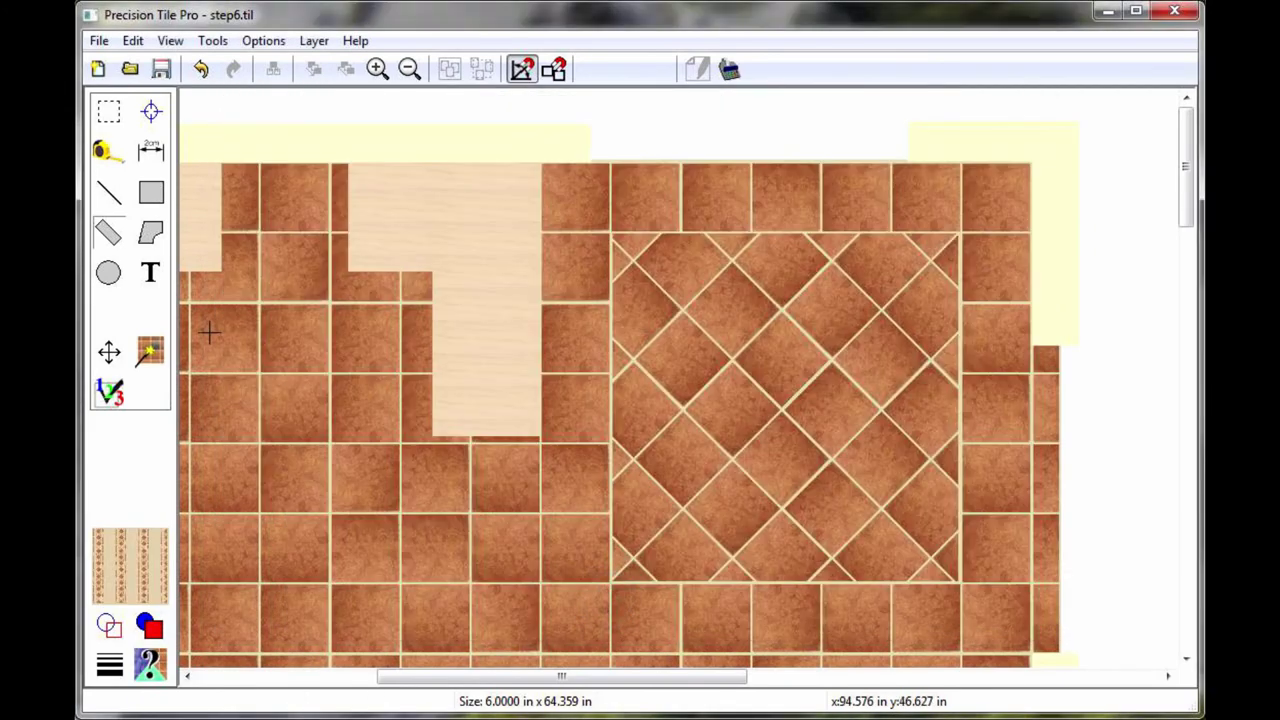
# Draw a 6 in wide angled rectangle about 64.2 in long down the inset's left edge as a border strip
pyautogui.click(108, 232)
pyautogui.click(109, 232)
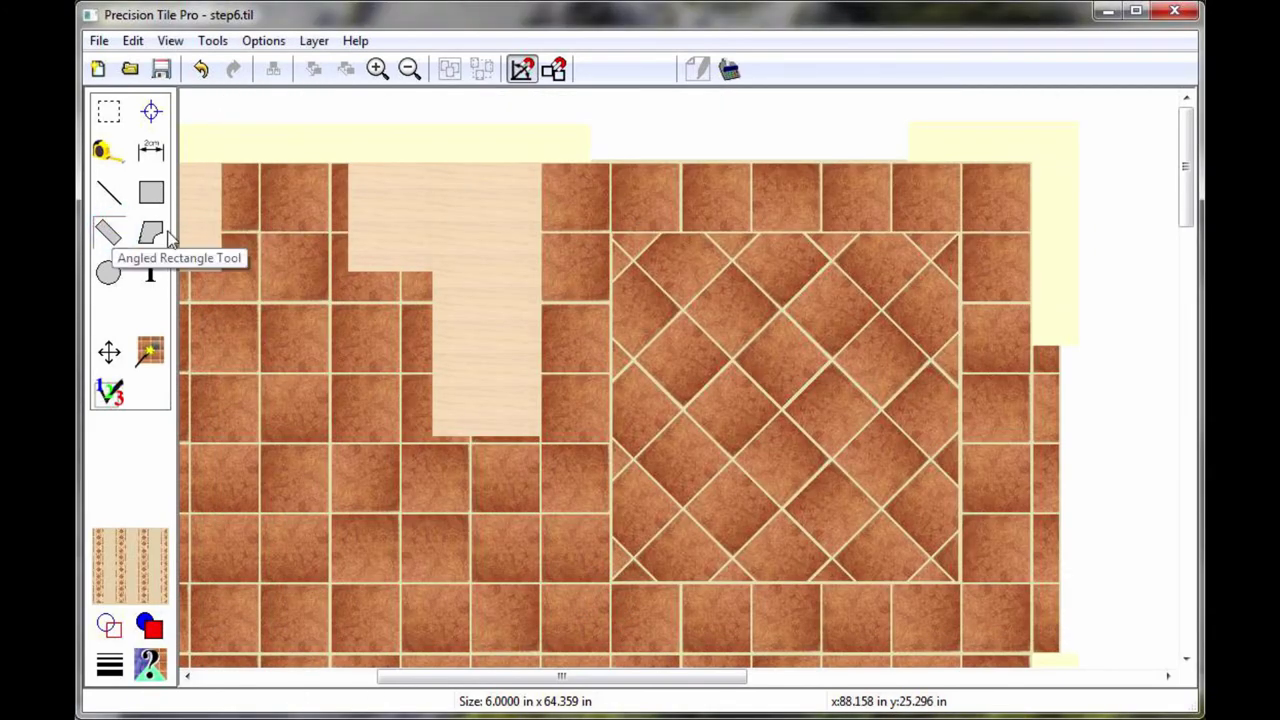
pyautogui.click(620, 232)
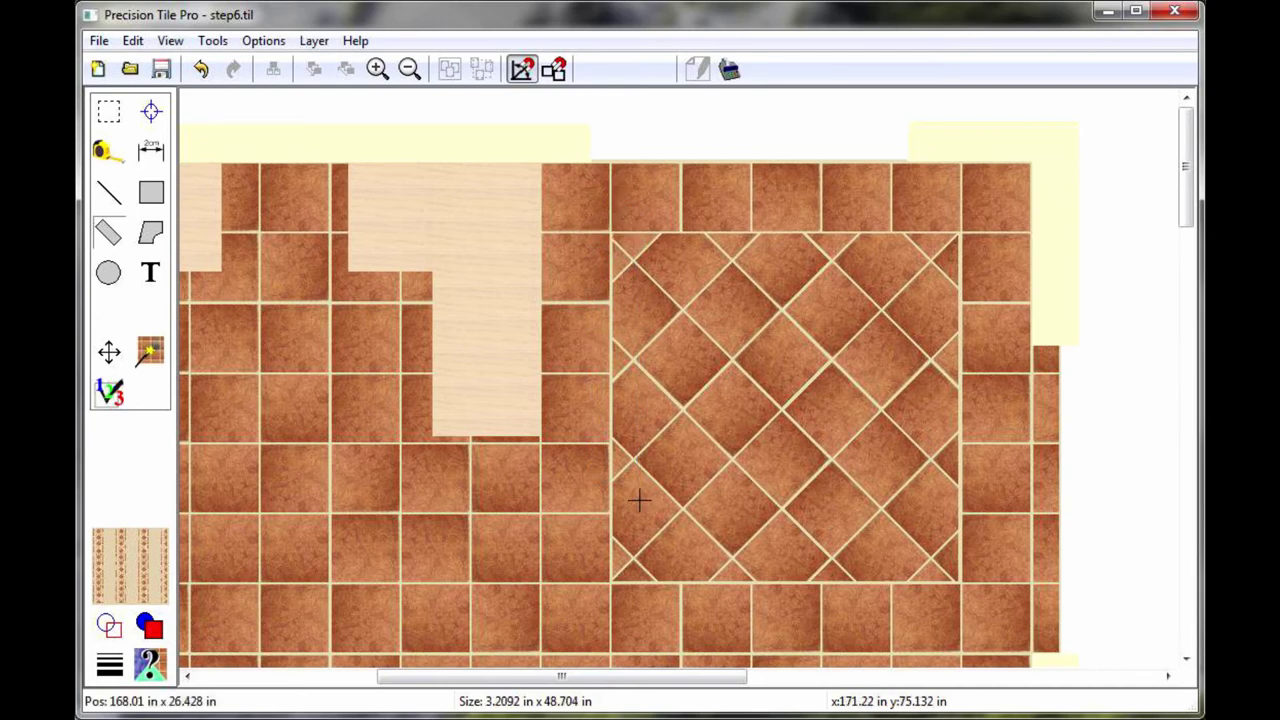
pyautogui.click(640, 582)
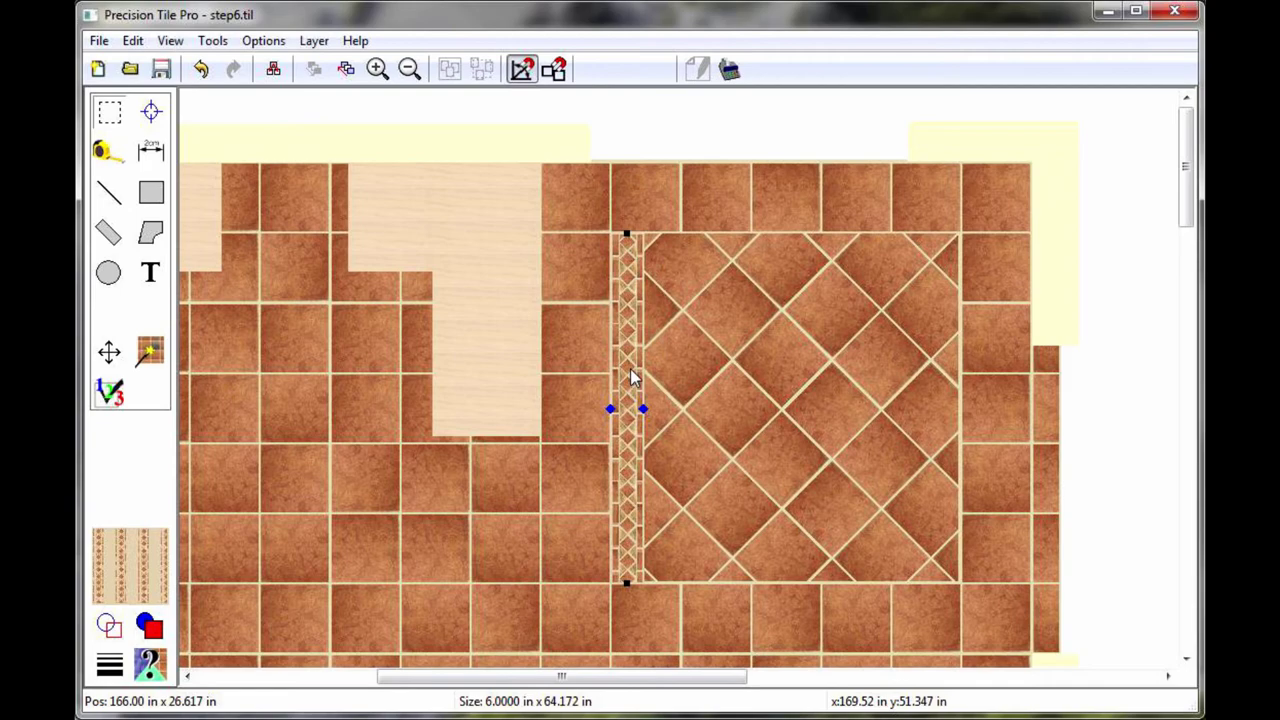
# Draw a matching 6 in wide border strip about 64.2 in long down the inset's right edge
pyautogui.click(108, 232)
pyautogui.click(958, 234)
pyautogui.click(958, 582)
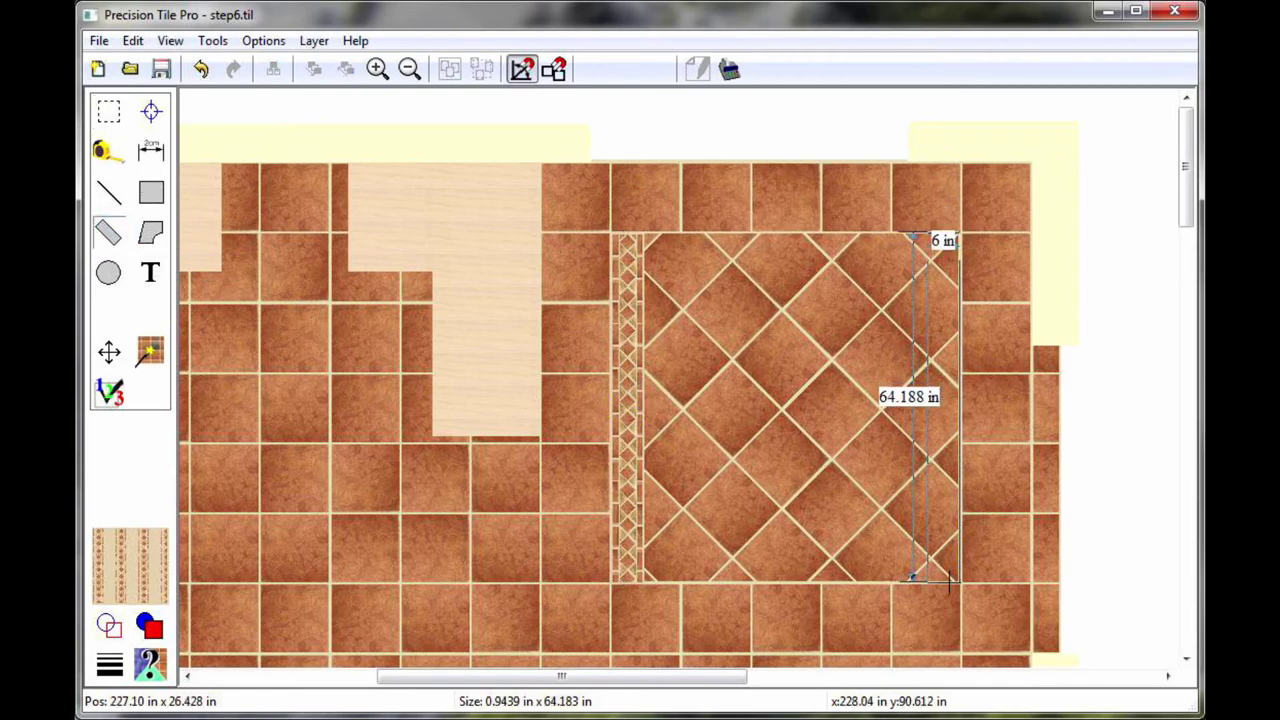
pyautogui.click(928, 582)
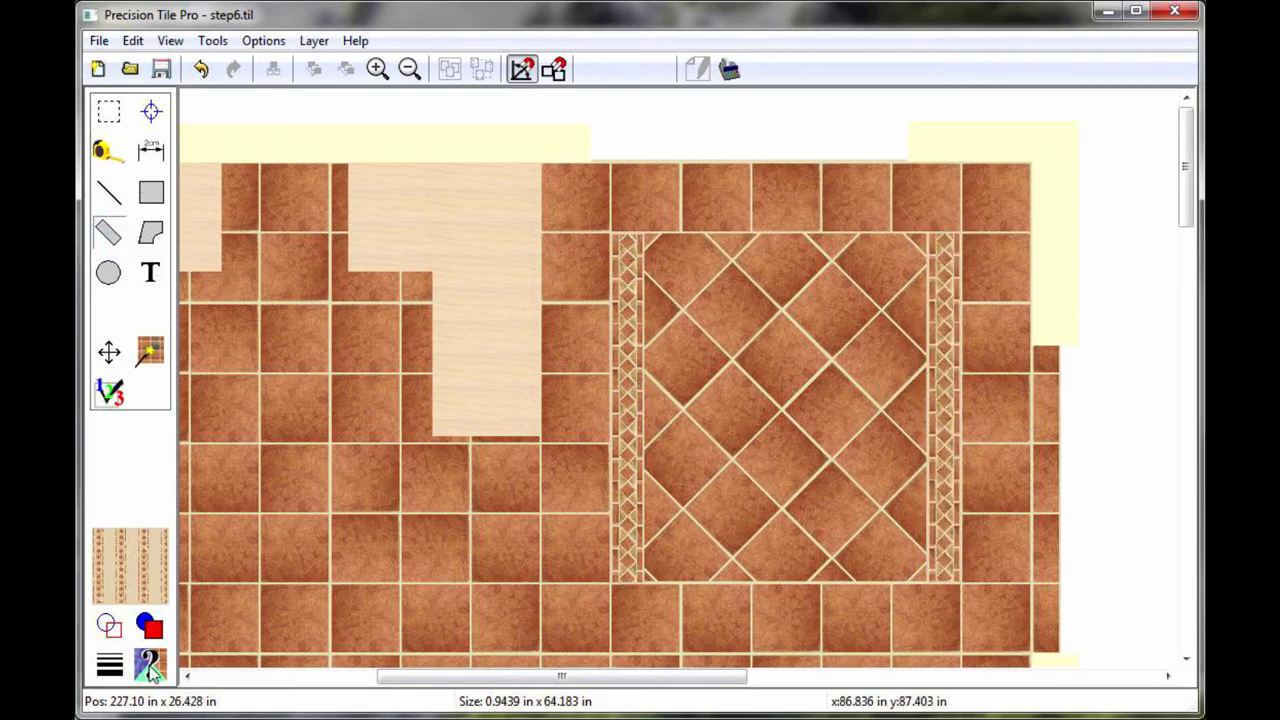
# Set the border fill pattern's angle to 90 degrees for horizontal strips
pyautogui.click(150, 672)
pyautogui.click(165, 702)
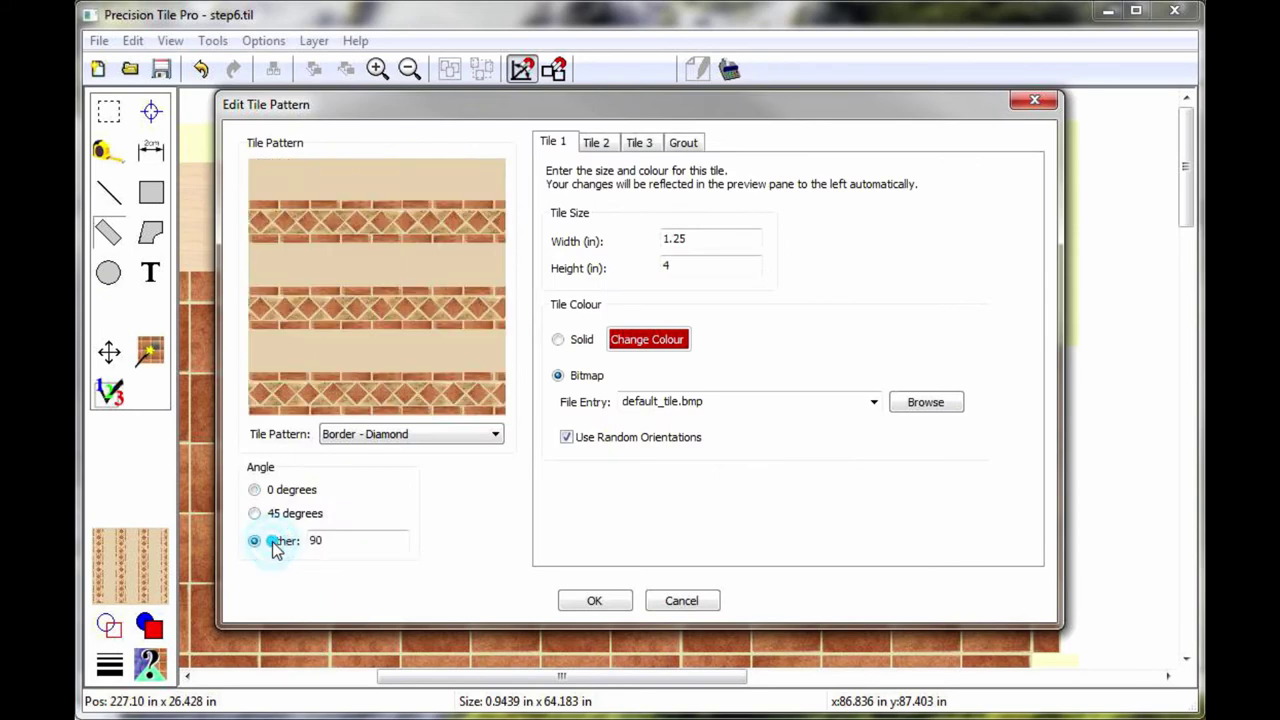
pyautogui.click(612, 602)
# Draw a 6 in wide border strip about 61.3 in long along the inset's lower edge and shift its pattern so the diamond band fills it
pyautogui.click(617, 570)
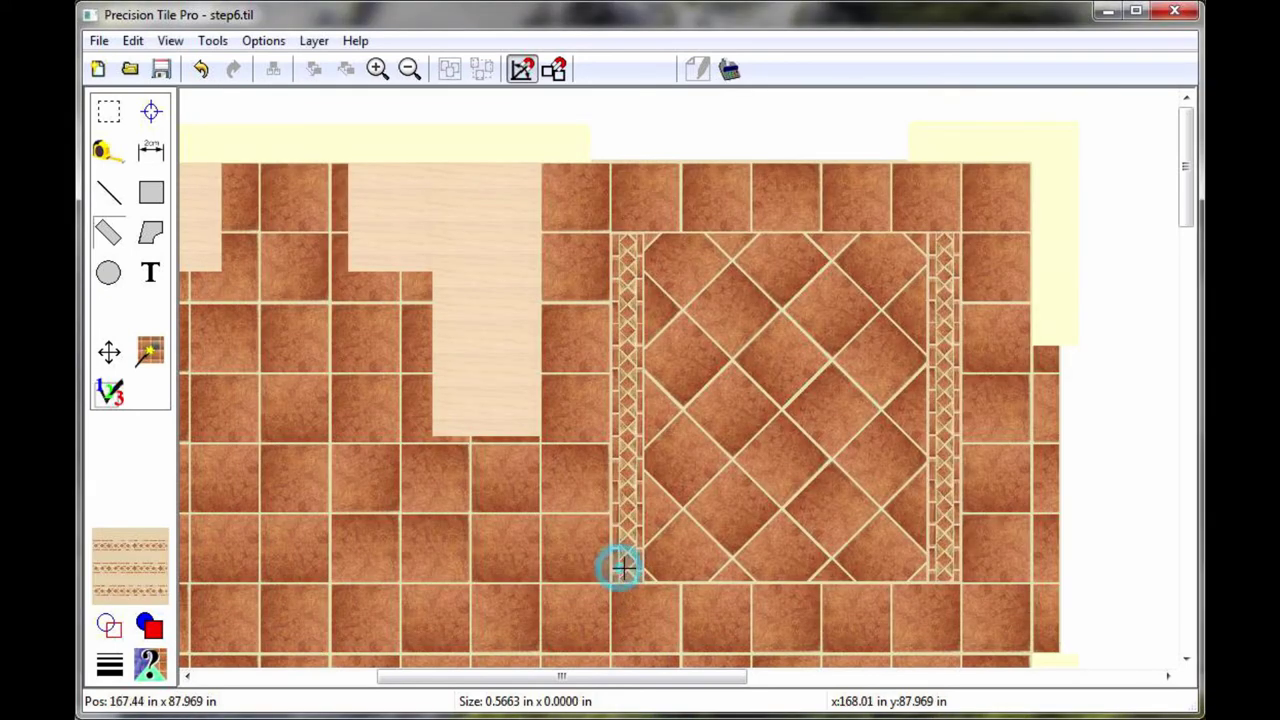
pyautogui.click(952, 570)
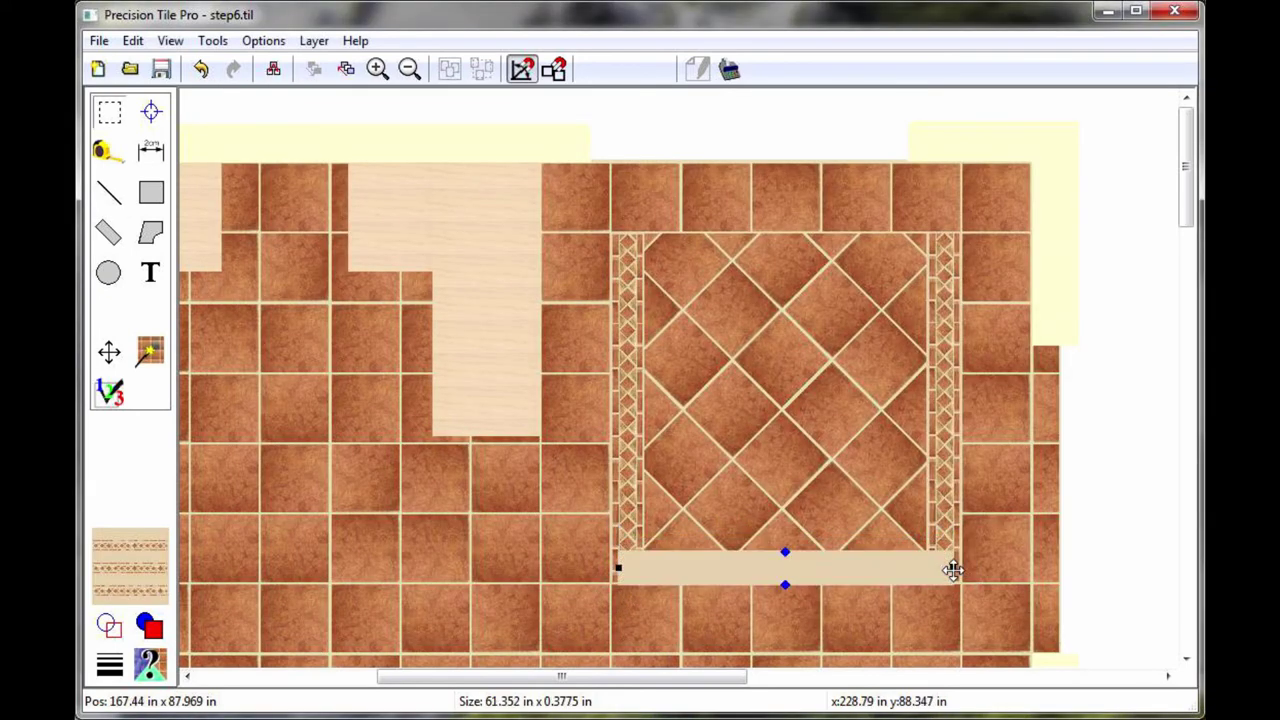
pyautogui.click(109, 352)
pyautogui.click(729, 569)
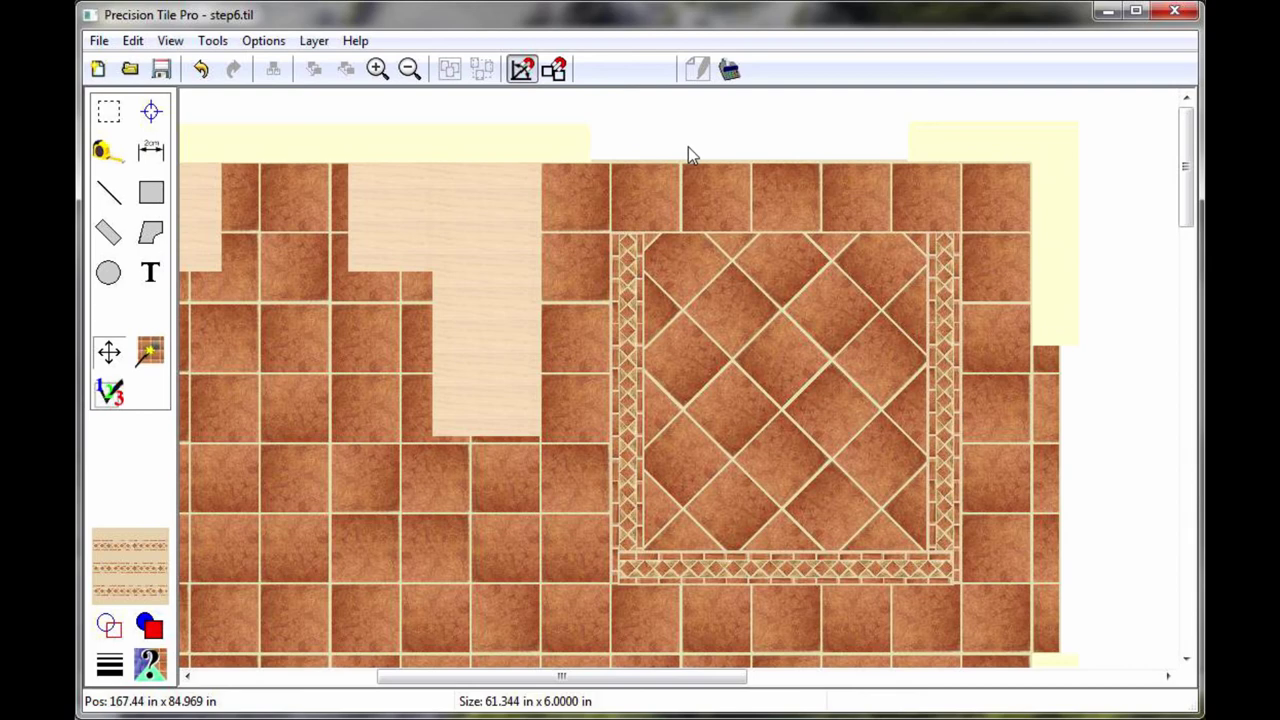
# Duplicate the lower border strip and position the copy along the inset's upper edge
pyautogui.click(109, 111)
pyautogui.click(846, 565)
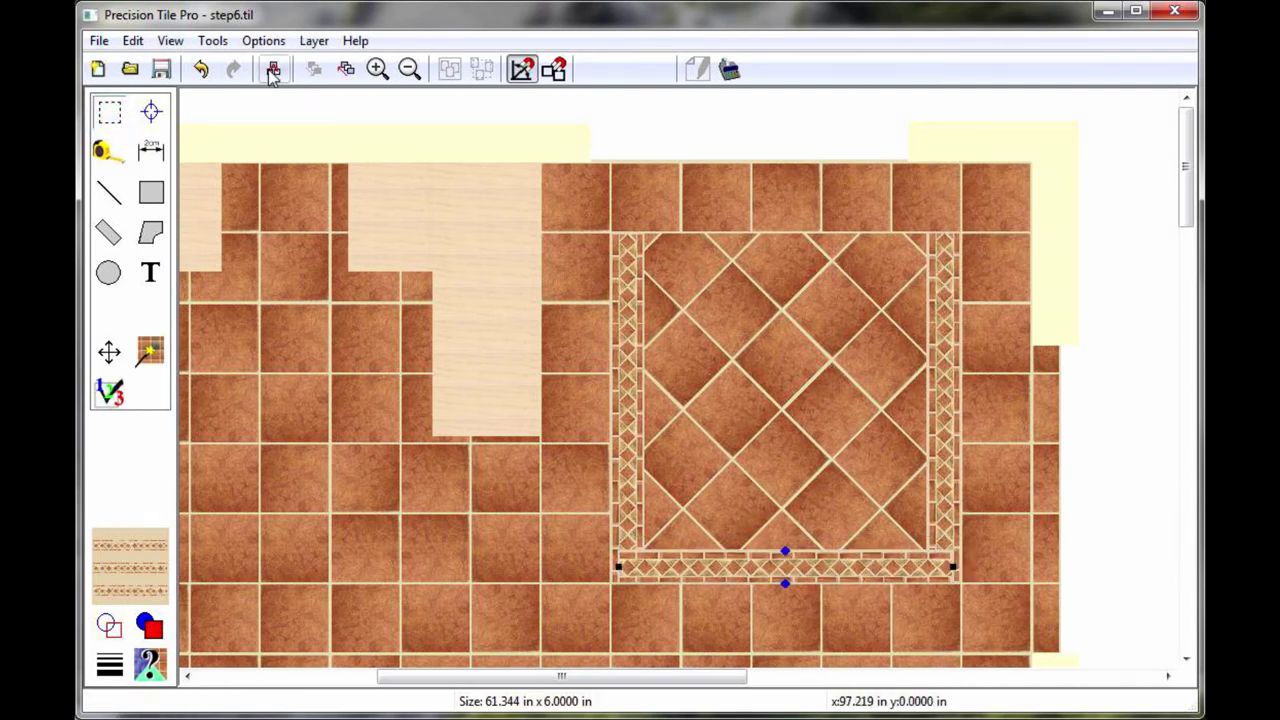
pyautogui.moveTo(785, 570); pyautogui.dragTo(785, 284)
pyautogui.click(780, 100)
pyautogui.click(797, 252)
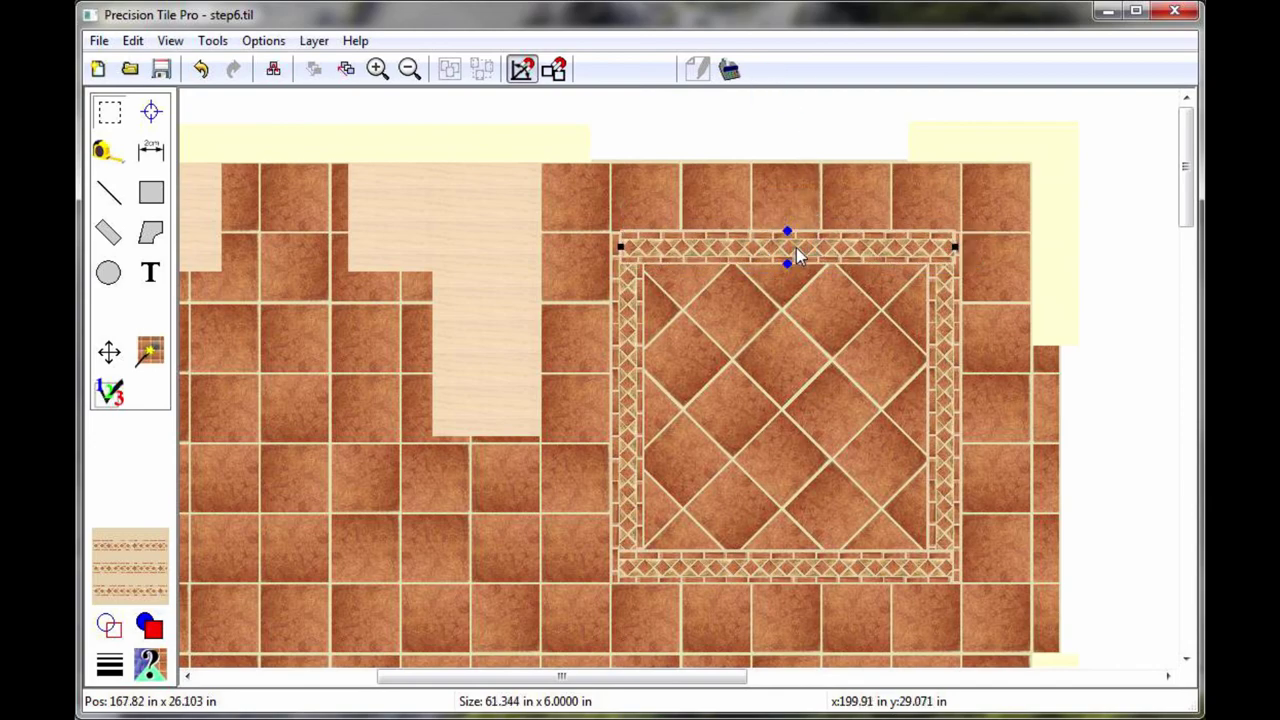